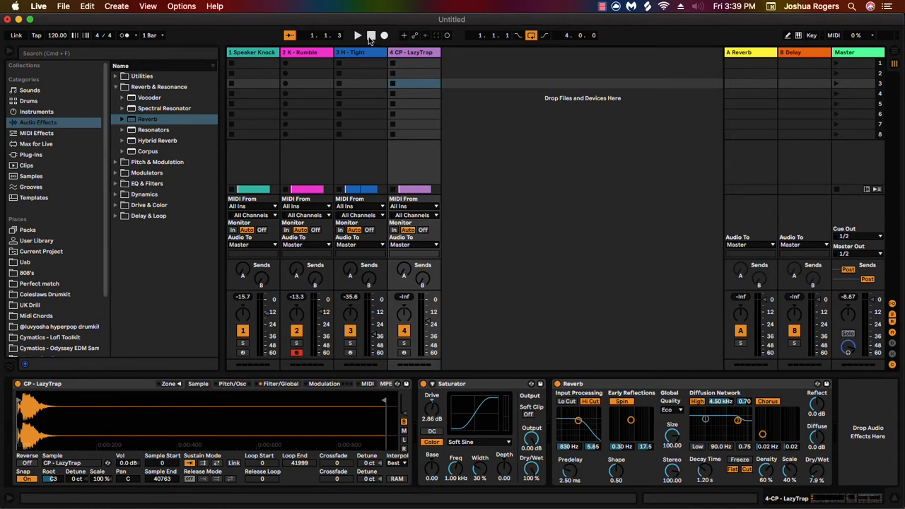
- Switch to the arrangement and play back the looped four-track drum and 808 pattern
click(896, 54)
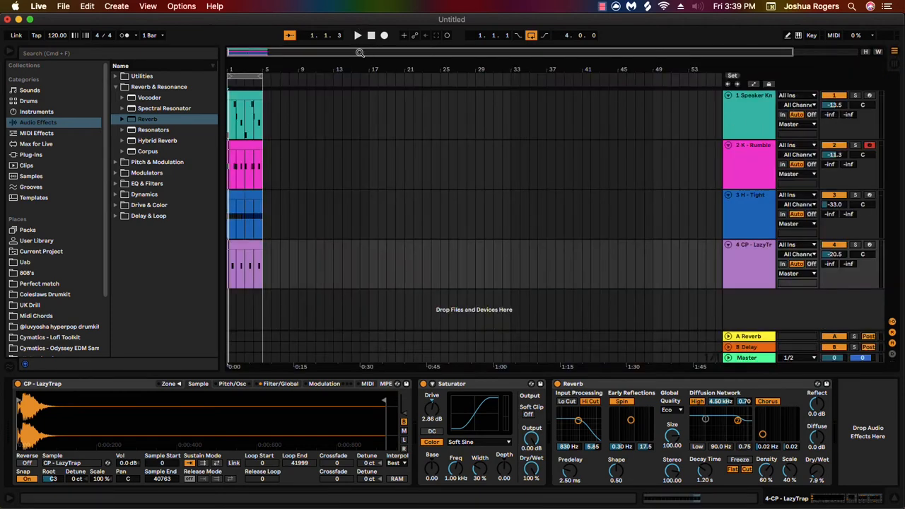
drag(359, 55, 359, 52)
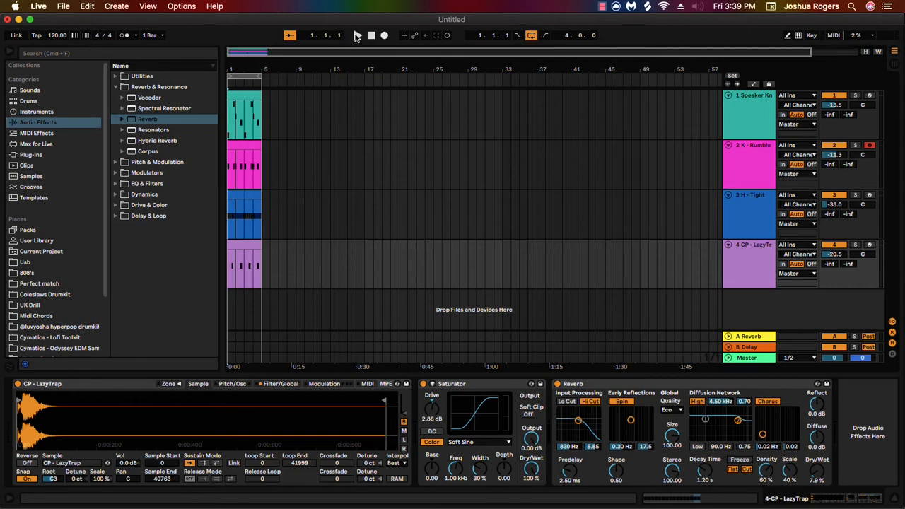
click(358, 36)
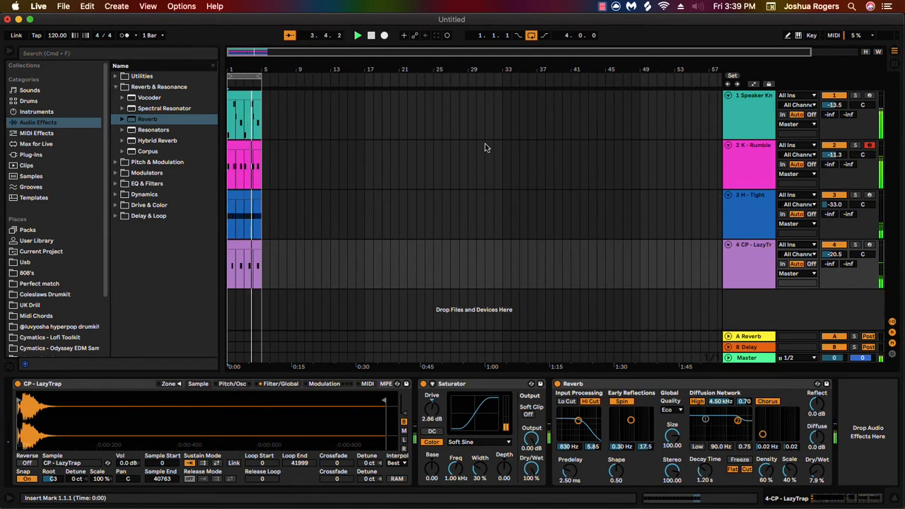
click(370, 35)
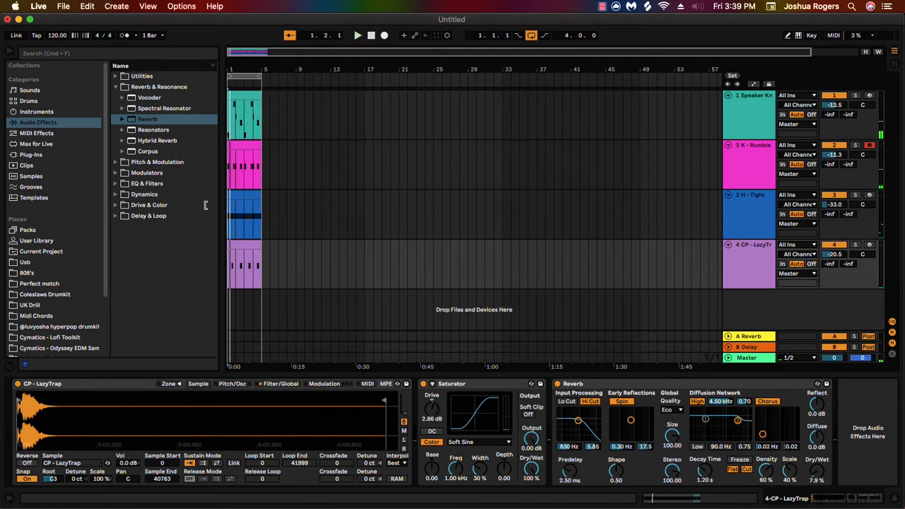
- Deactivate the H - Tight and CP - LazyTrap tracks and solo the Speaker Knockerz 808 track
click(753, 219)
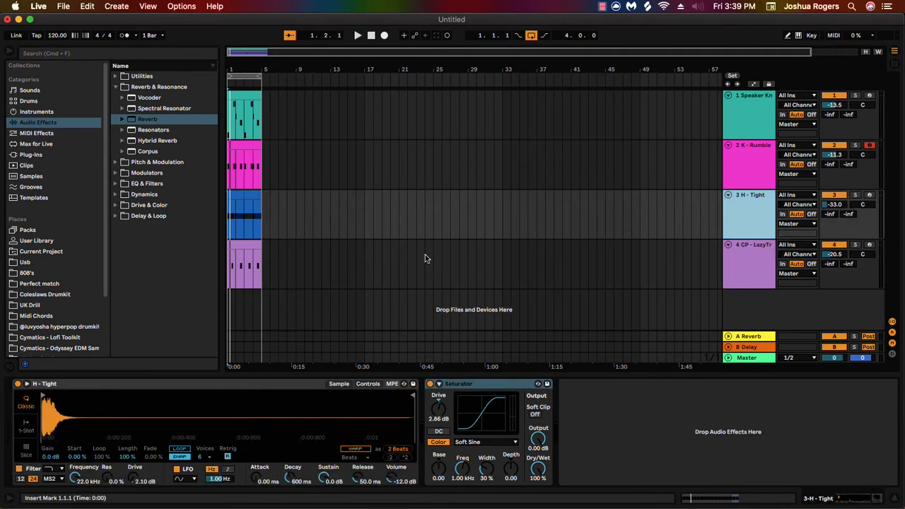
click(743, 260)
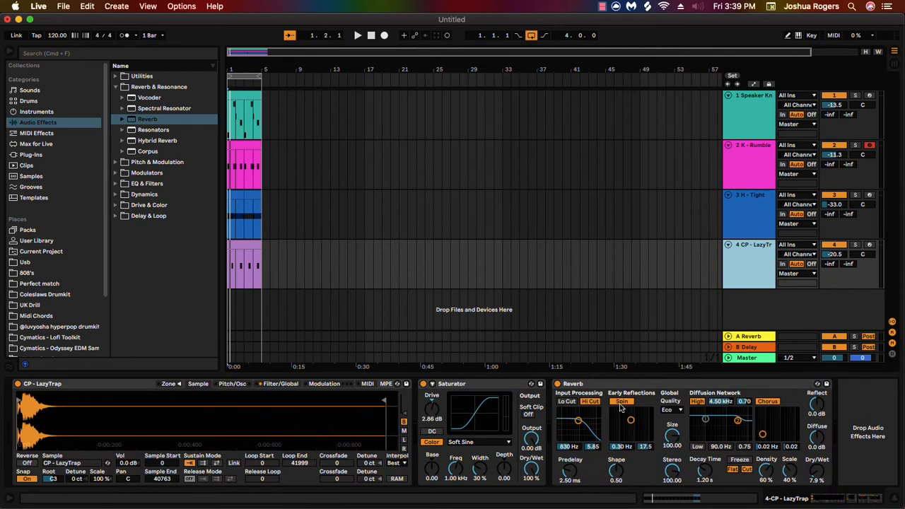
click(834, 195)
click(834, 245)
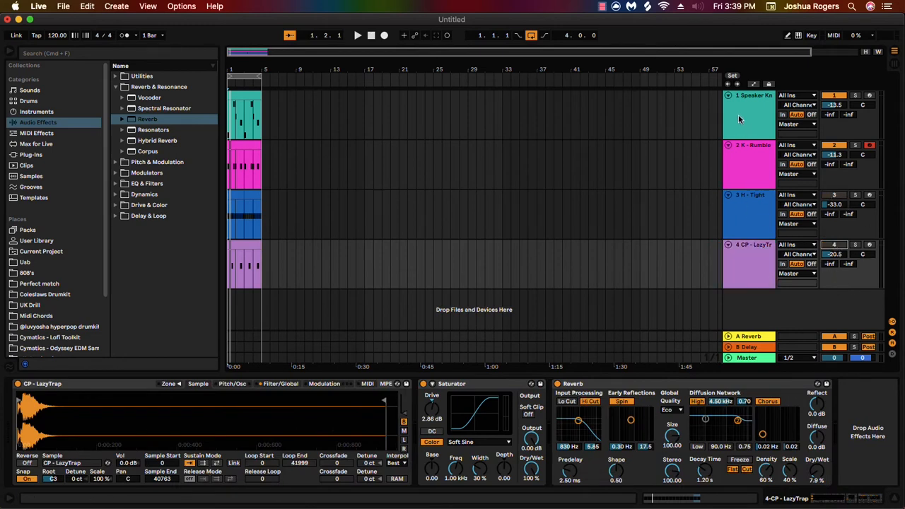
click(854, 96)
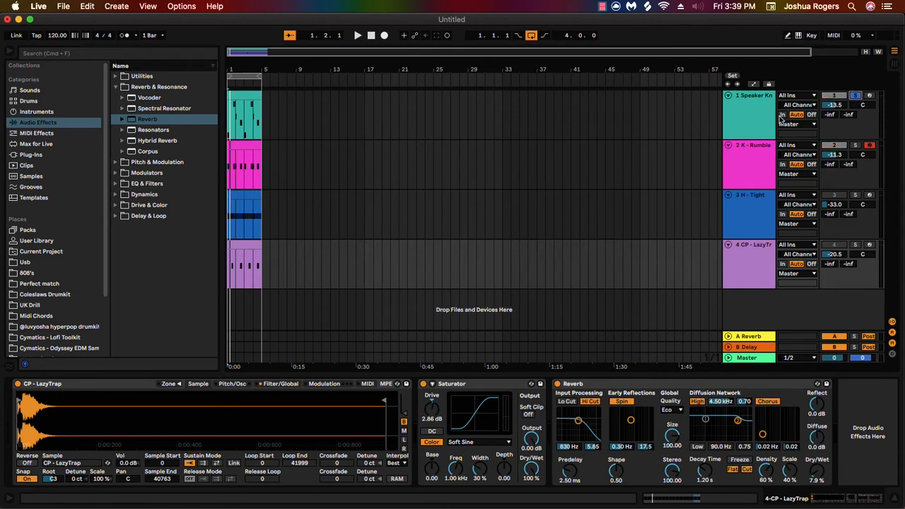
- Audition the soloed 808 with its Audio Effect Rack bypassed, and re-enable the rack after playback
click(746, 122)
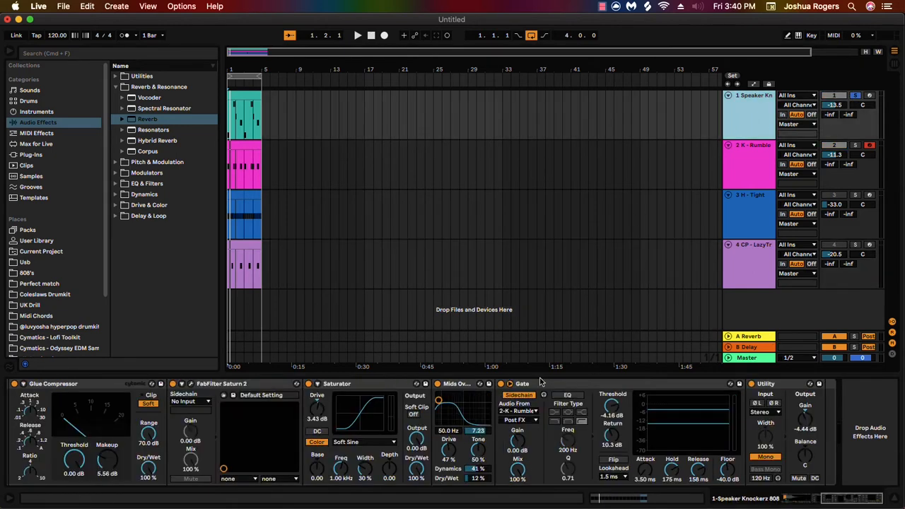
drag(847, 503, 815, 501)
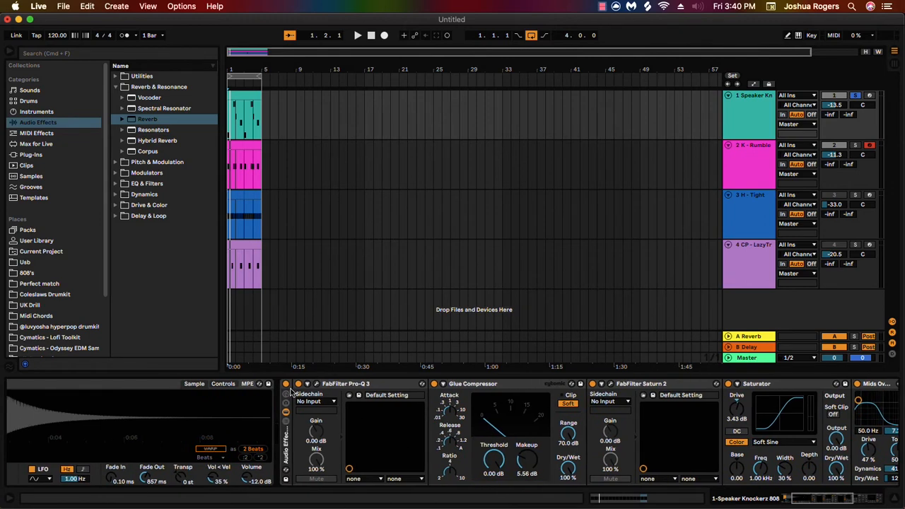
click(286, 385)
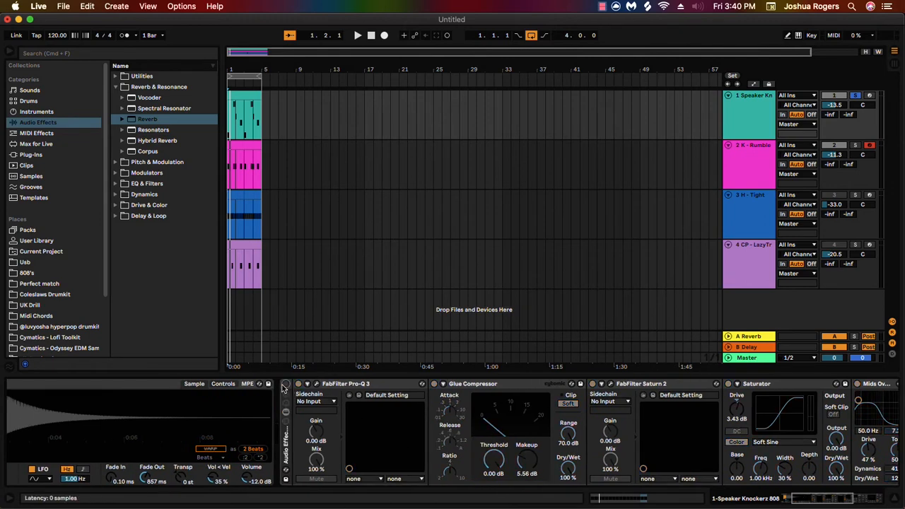
click(358, 36)
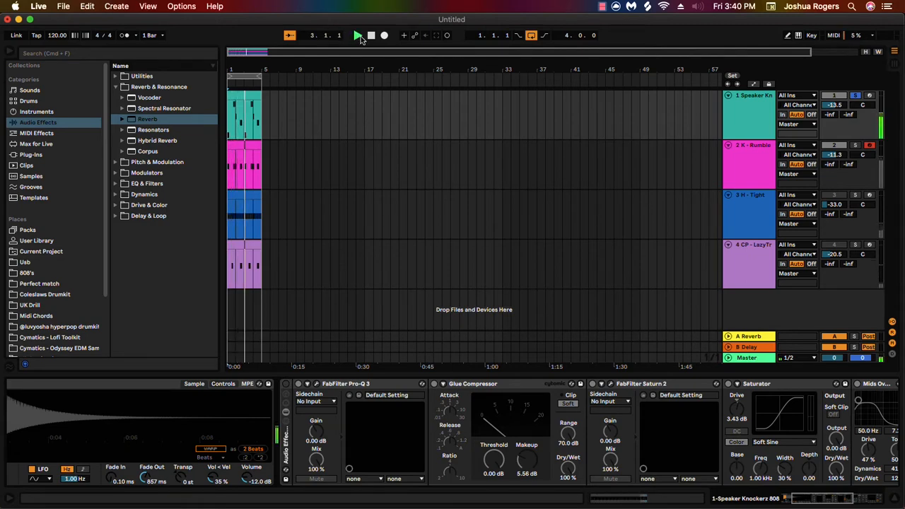
click(371, 35)
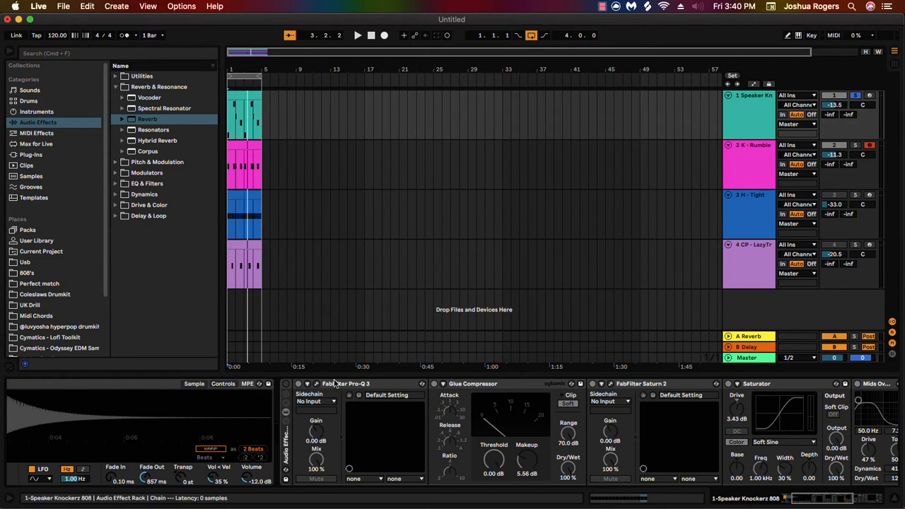
click(286, 383)
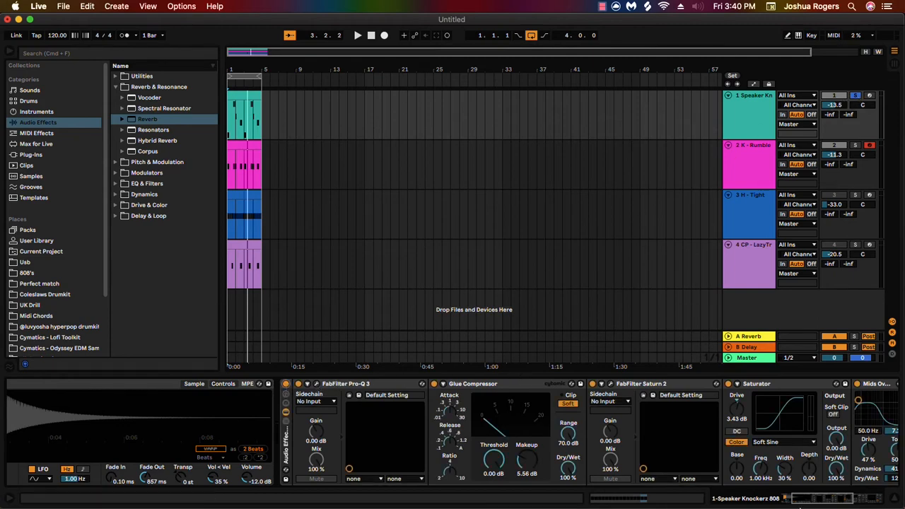
- View the 808's sampler and show the contents of the 808's sample folder in the browser
drag(826, 498, 794, 498)
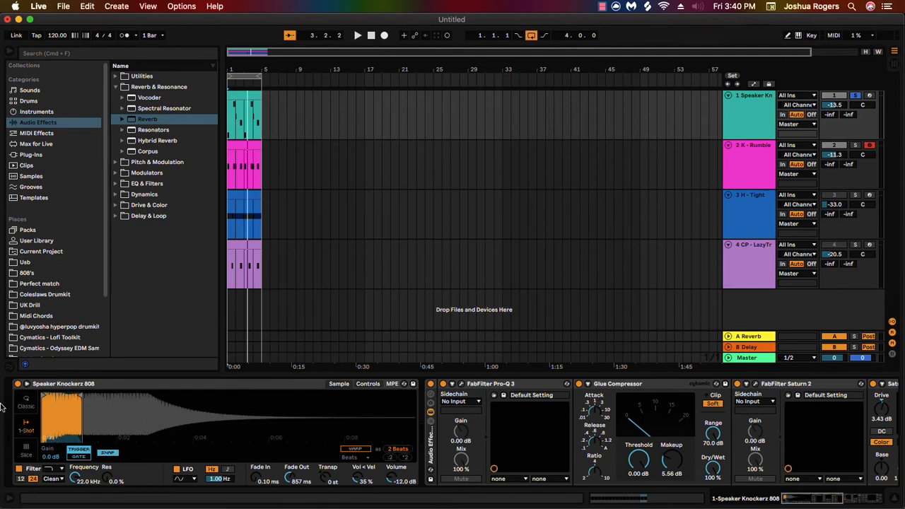
click(25, 262)
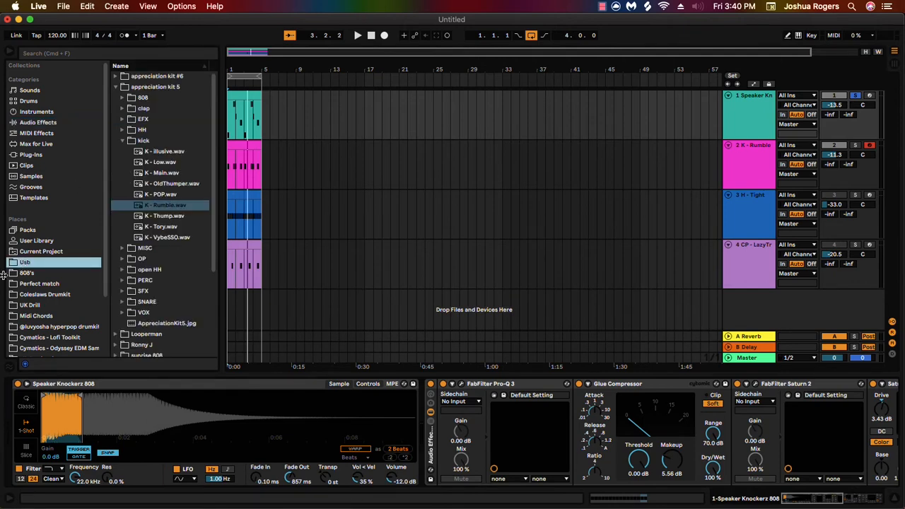
click(28, 273)
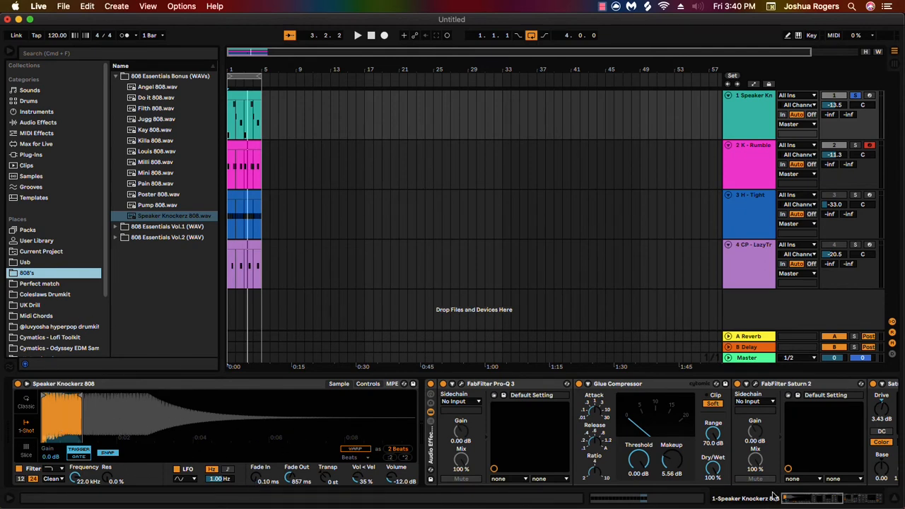
- Set the filter circuit of the Speaker Knockerz 808 sampler to MS2
click(798, 500)
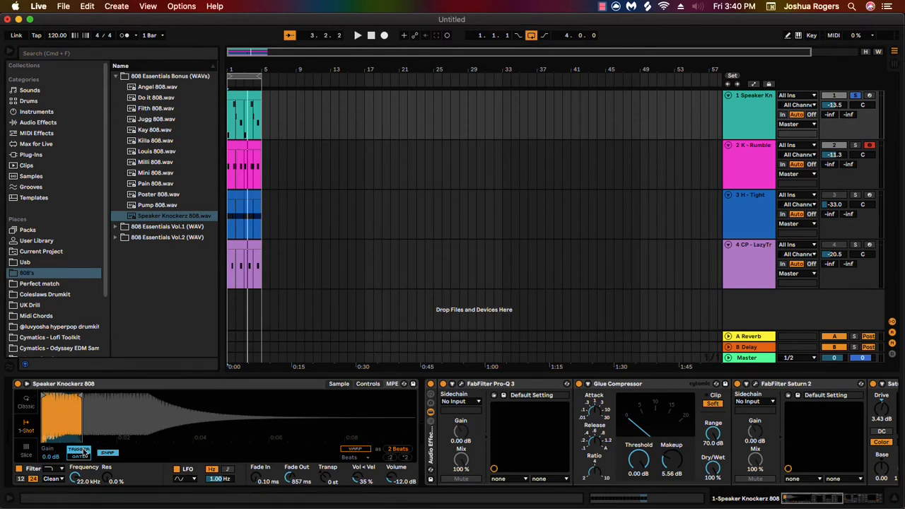
key(equal)
key(equal)
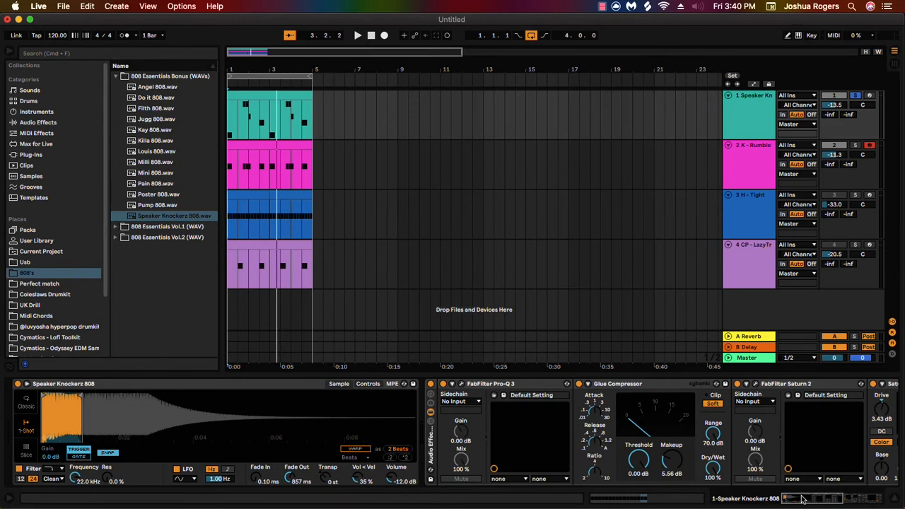
click(51, 480)
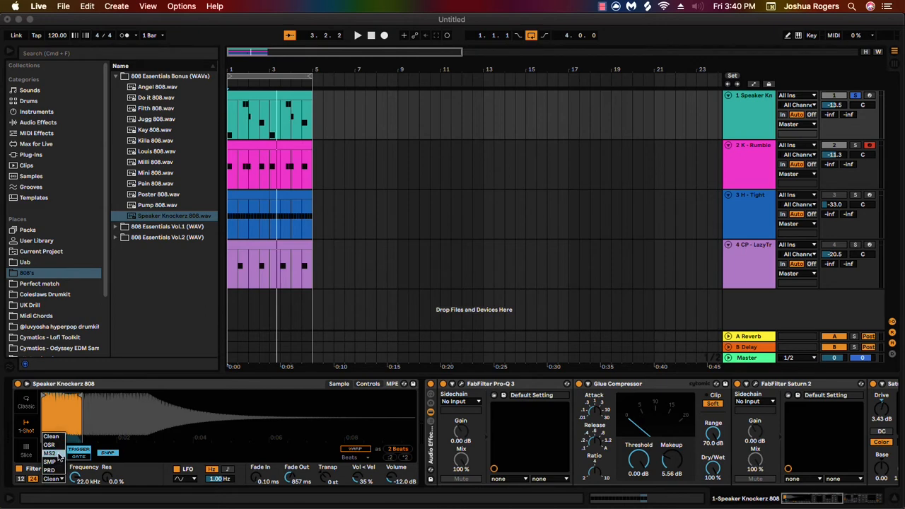
click(60, 456)
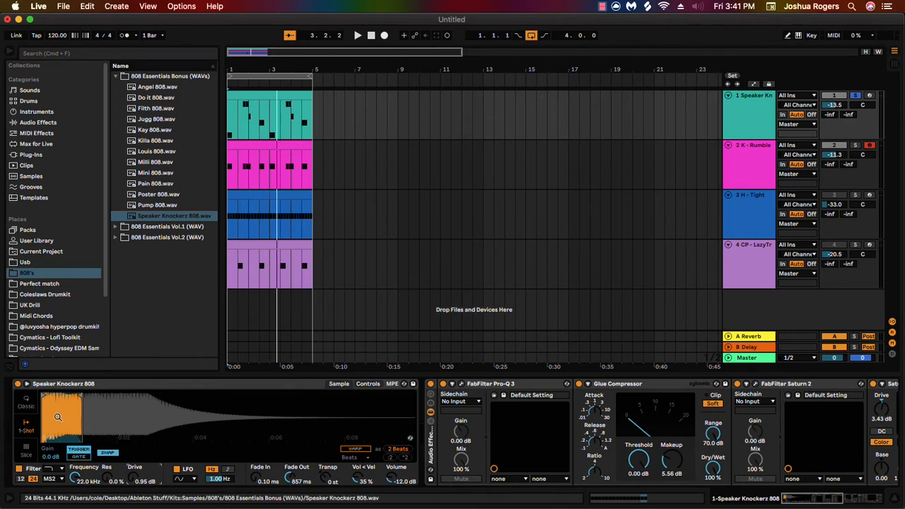
- Examine the low-cut and low-end boost in the 808's FabFilter Pro-Q 3 during playback
click(817, 500)
click(817, 500)
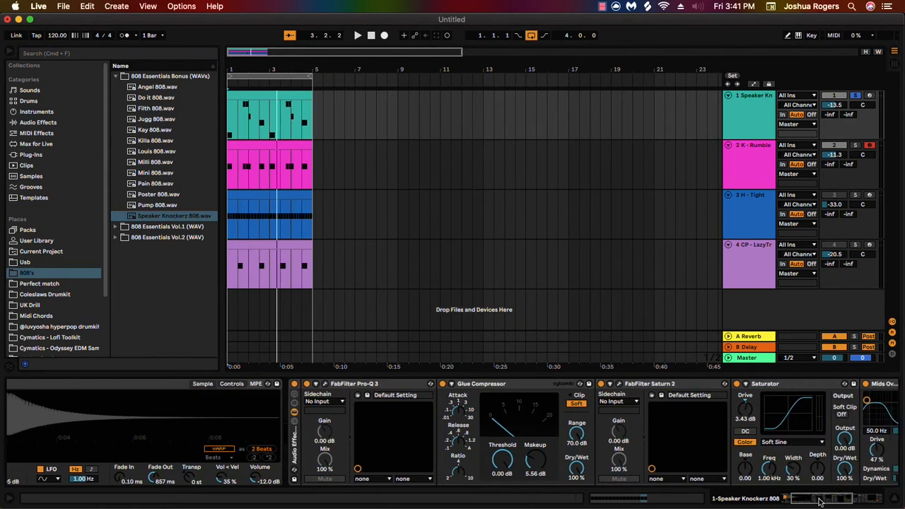
click(293, 384)
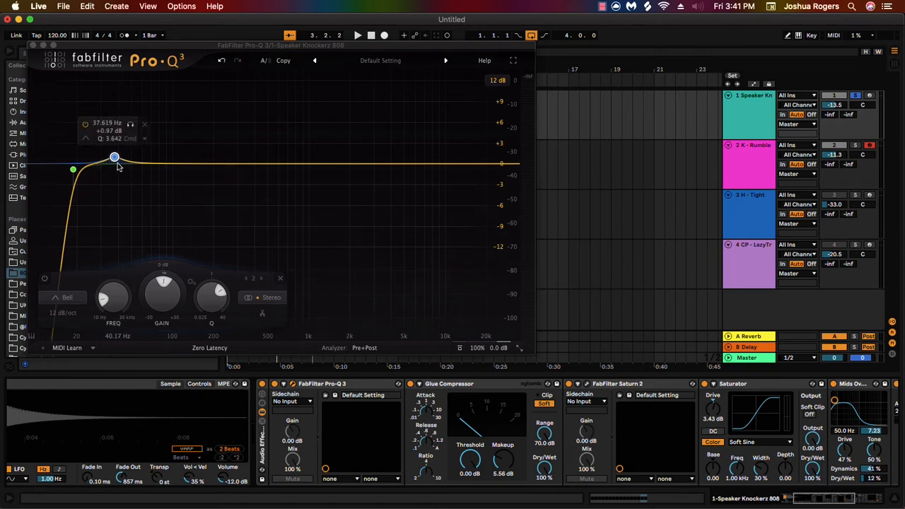
key(space)
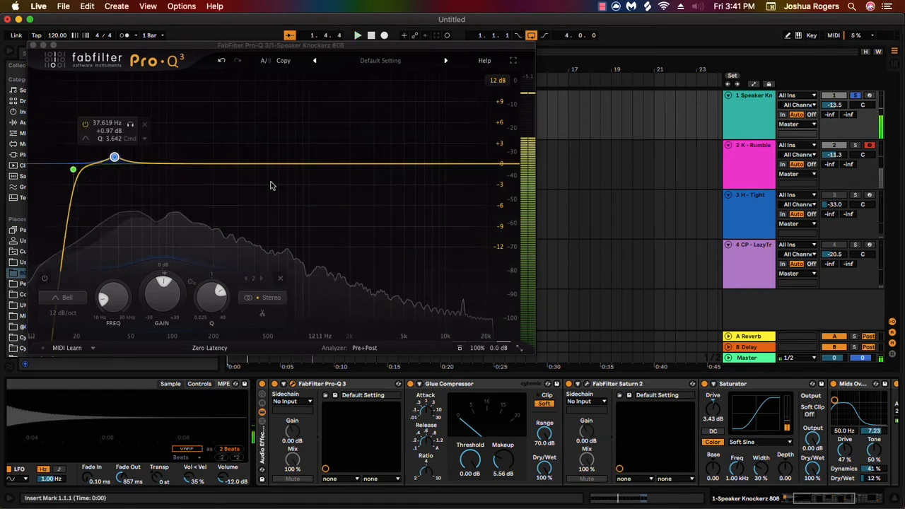
click(33, 45)
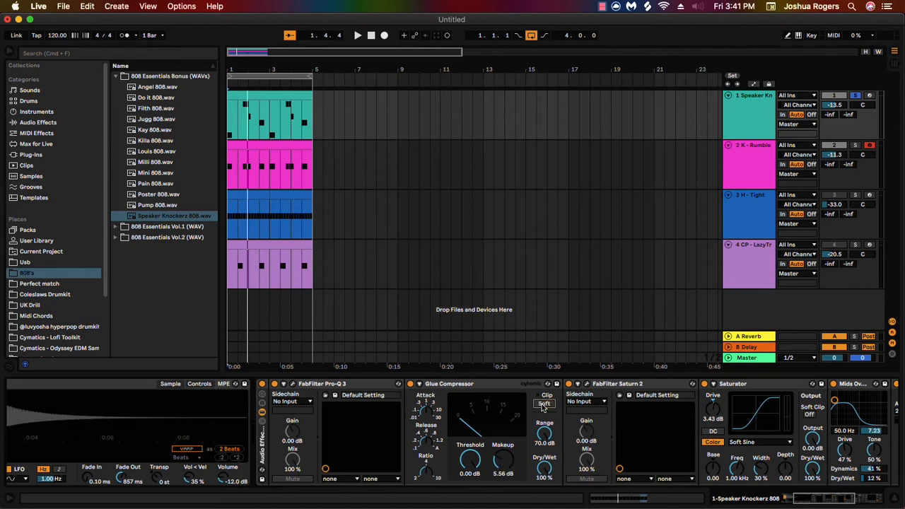
- Audition the 808's Glue Compressor, turn on its soft clipping and set Makeup to 6.51 dB
click(412, 385)
key(space)
click(411, 384)
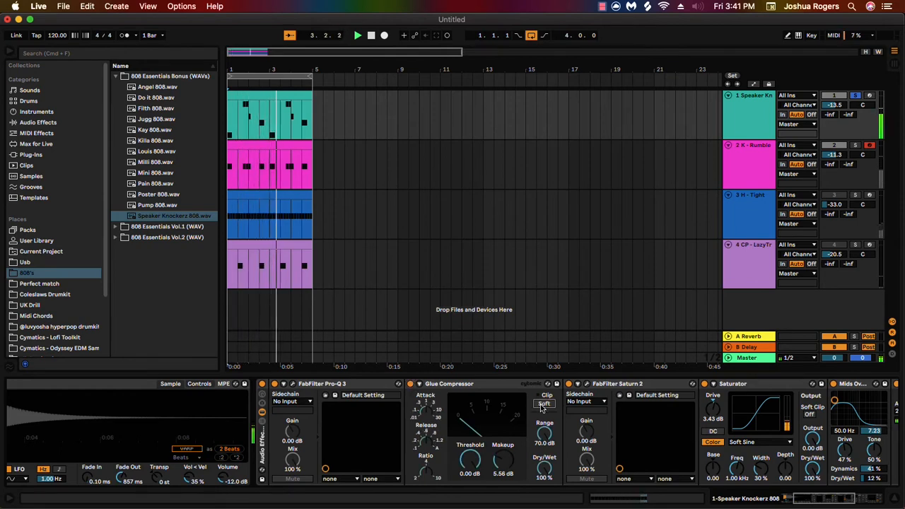
click(543, 405)
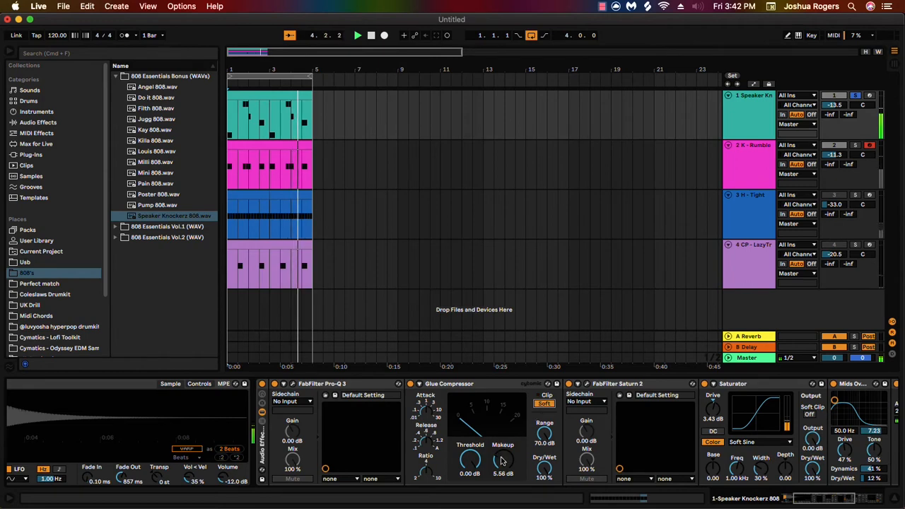
mouse_move(503, 460)
mouse_down()
mouse_move(503, 445)
mouse_move(503, 467)
mouse_up()
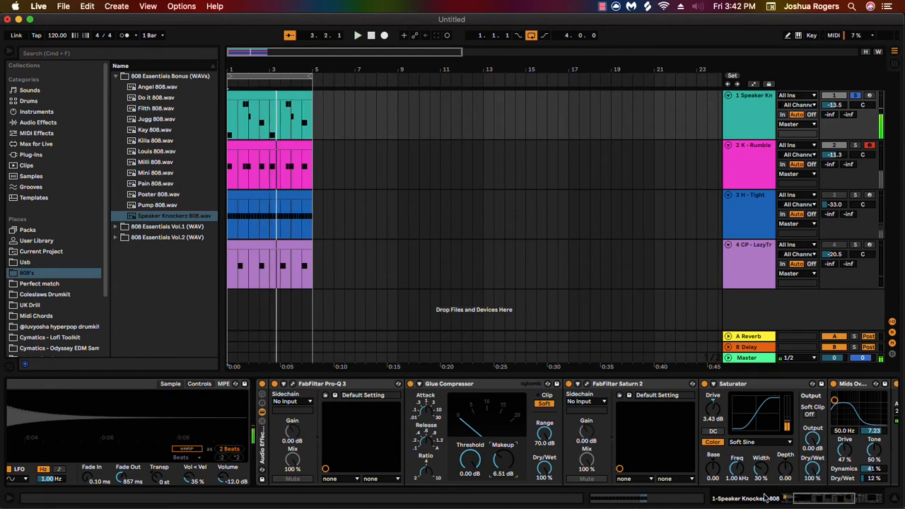
- Examine the two Warm Tape bands in the 808's FabFilter Saturn 2 and listen to the result
scroll(509, 425, left, 10)
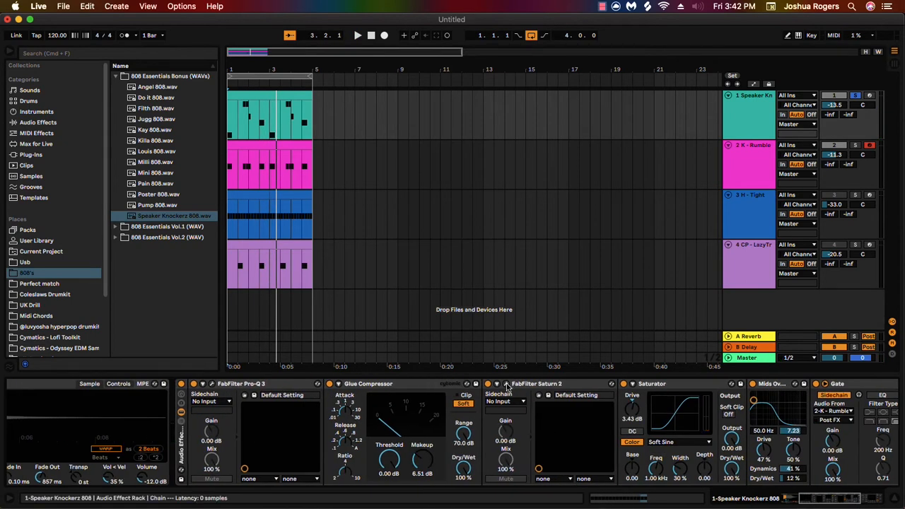
click(548, 395)
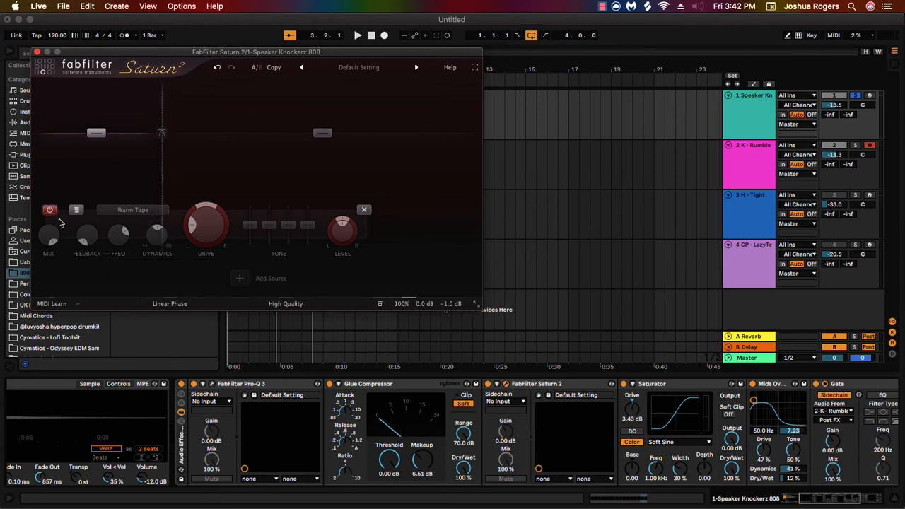
key(space)
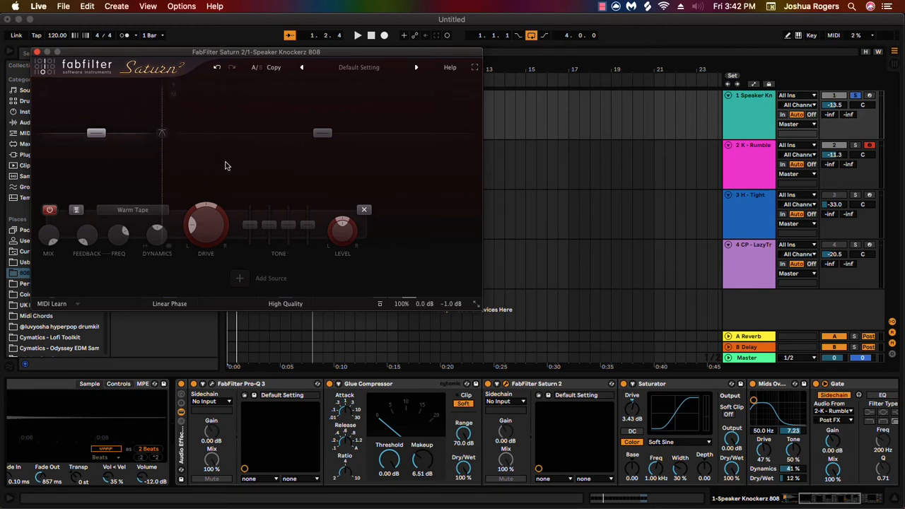
mouse_move(317, 230)
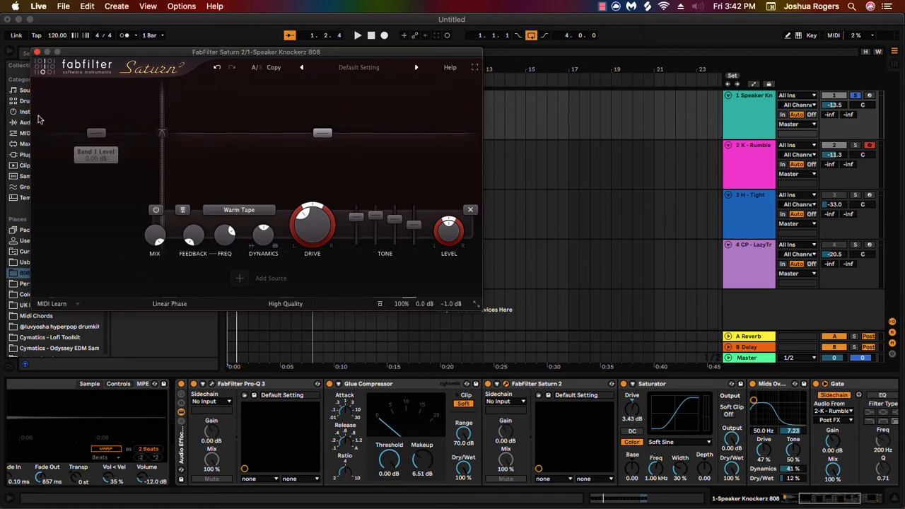
click(39, 53)
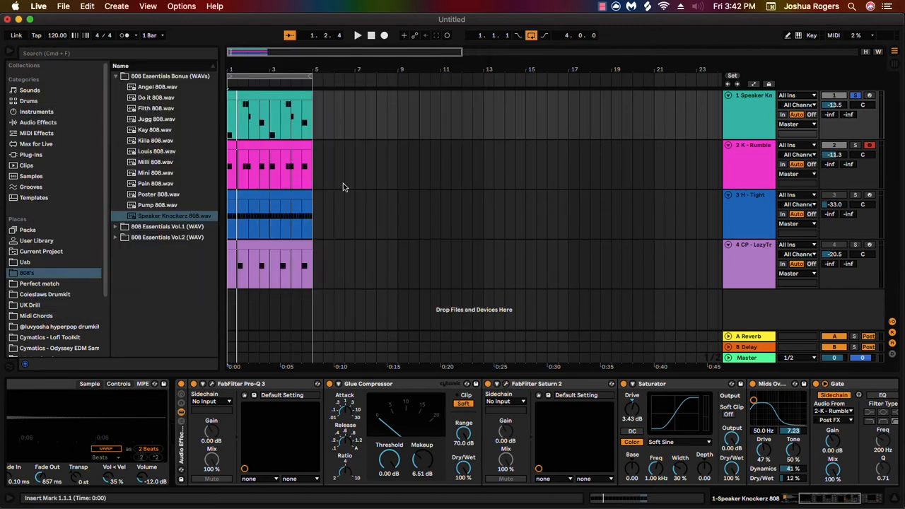
- Lower the Dry/Wet of the 808's Saturator to 86.5 %
click(677, 390)
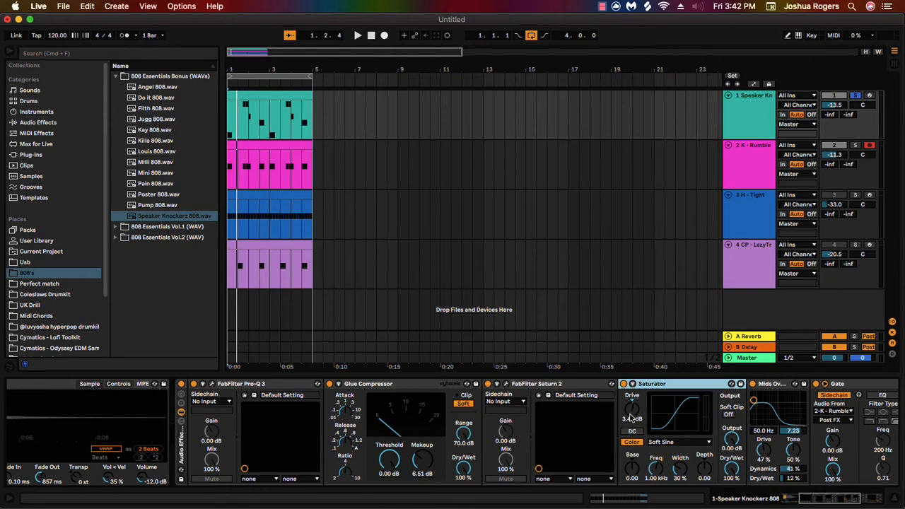
drag(732, 478, 732, 489)
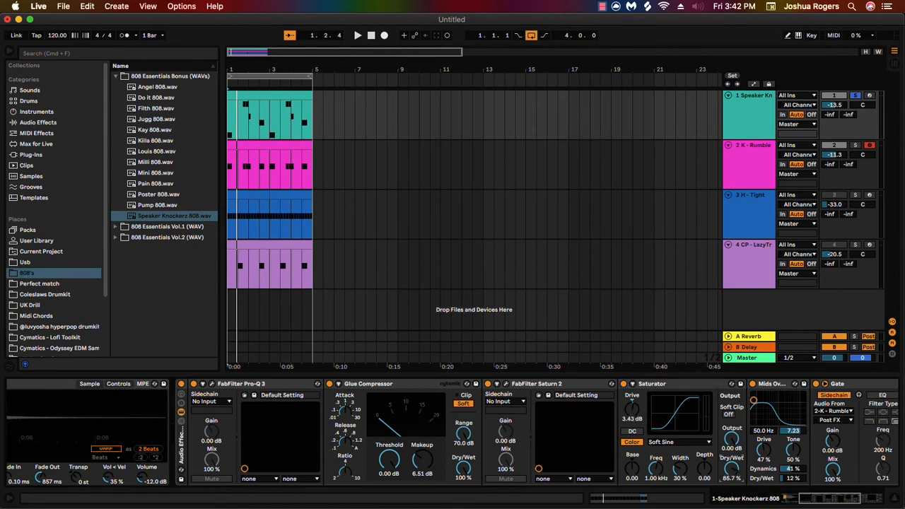
click(813, 499)
- Audition the Hard Curve shape on the 808's Saturator during playback and return it to Soft Sine
click(612, 445)
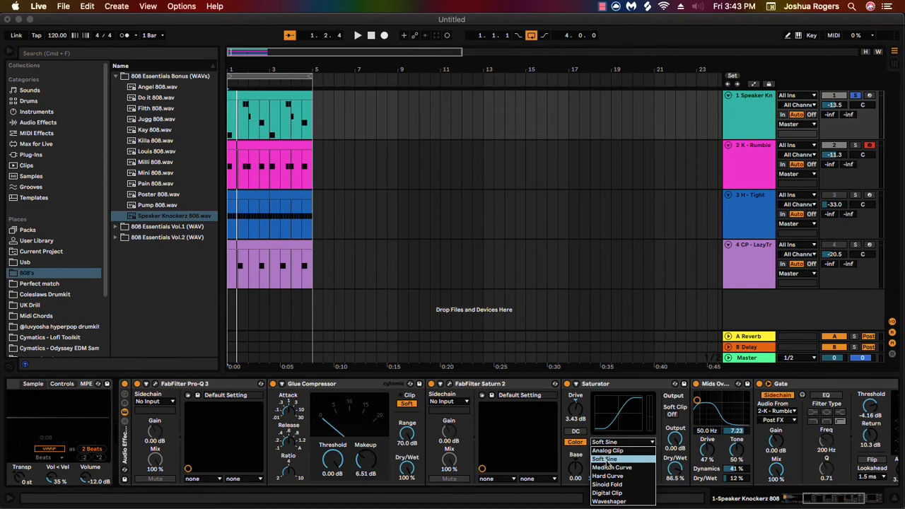
click(825, 501)
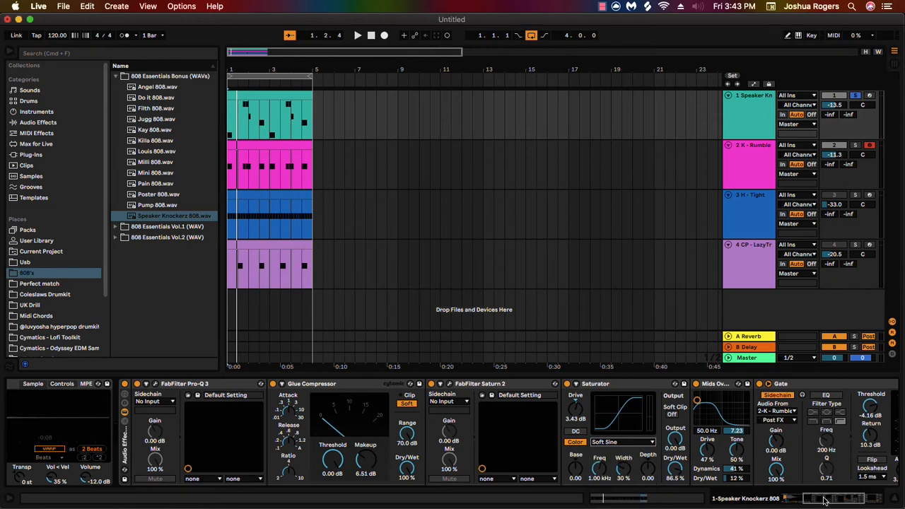
click(621, 442)
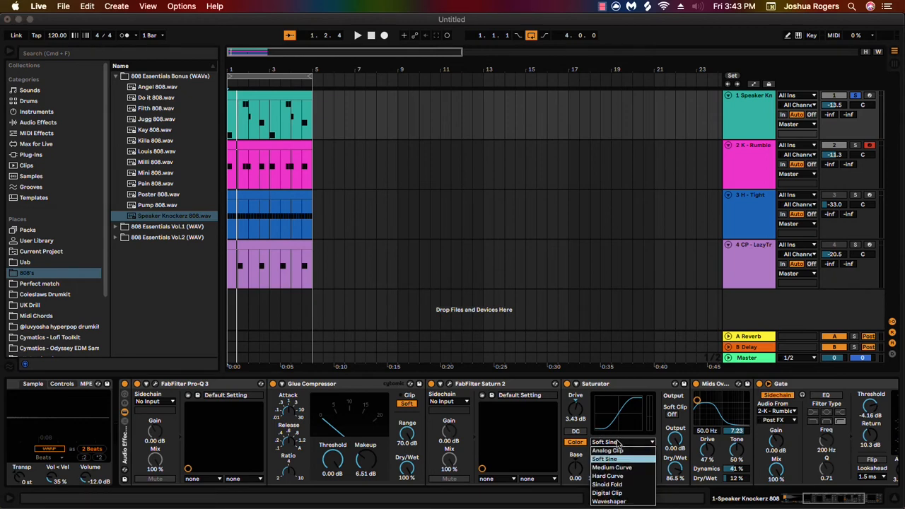
click(610, 477)
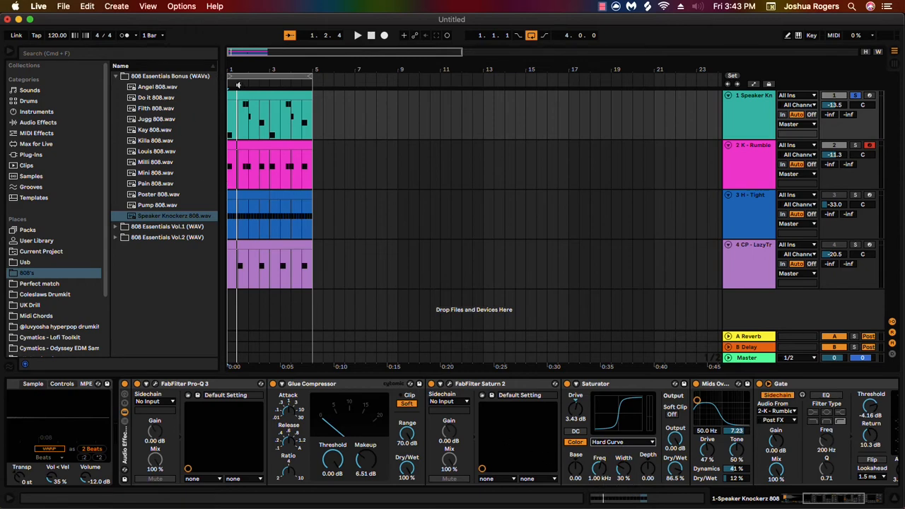
drag(297, 54, 278, 68)
key(space)
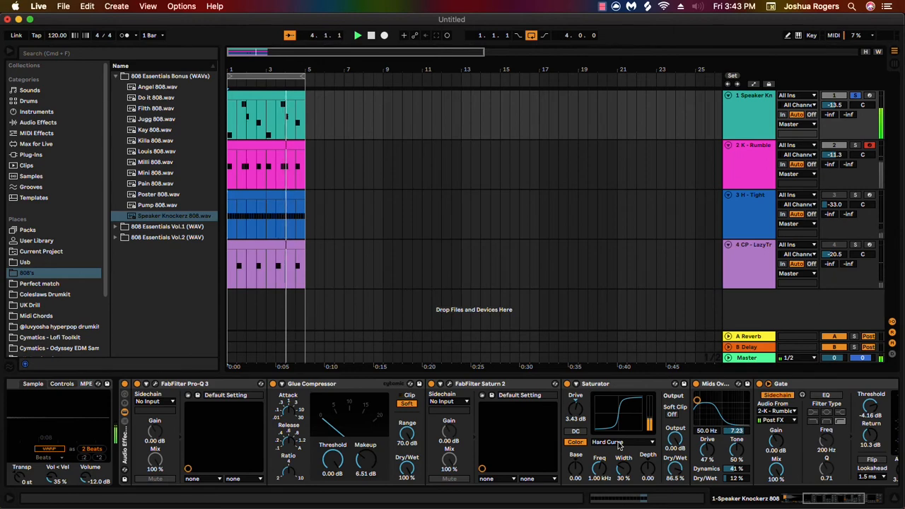
click(619, 443)
click(605, 459)
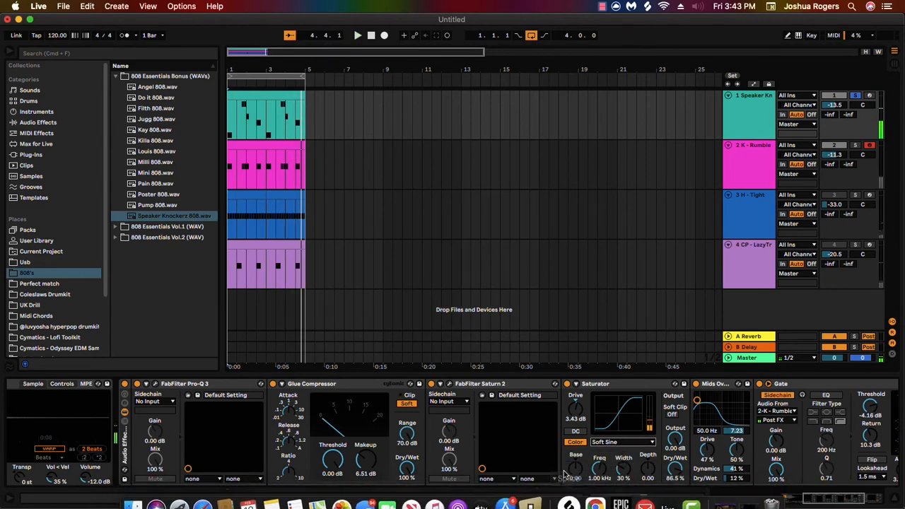
- Locate the Mids Overdrive preset among the Drive & Color audio effects in the browser
scroll(601, 481, right, 5)
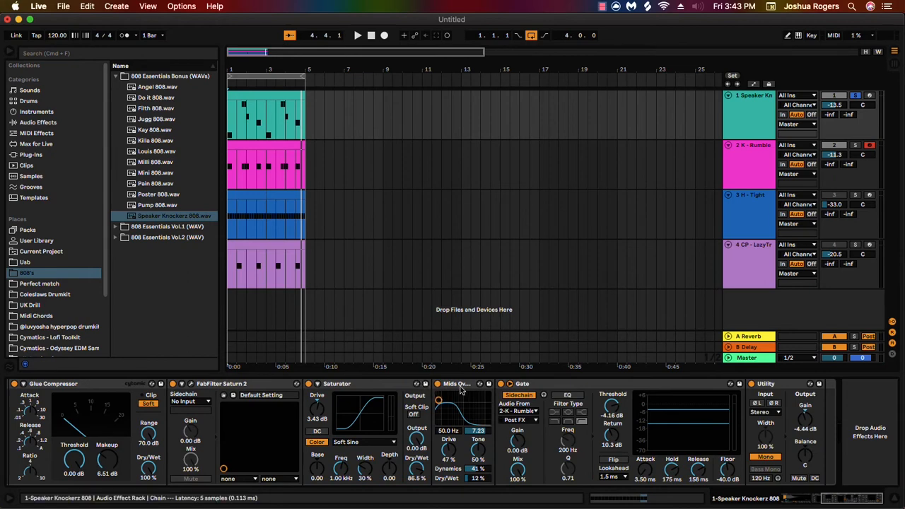
click(32, 123)
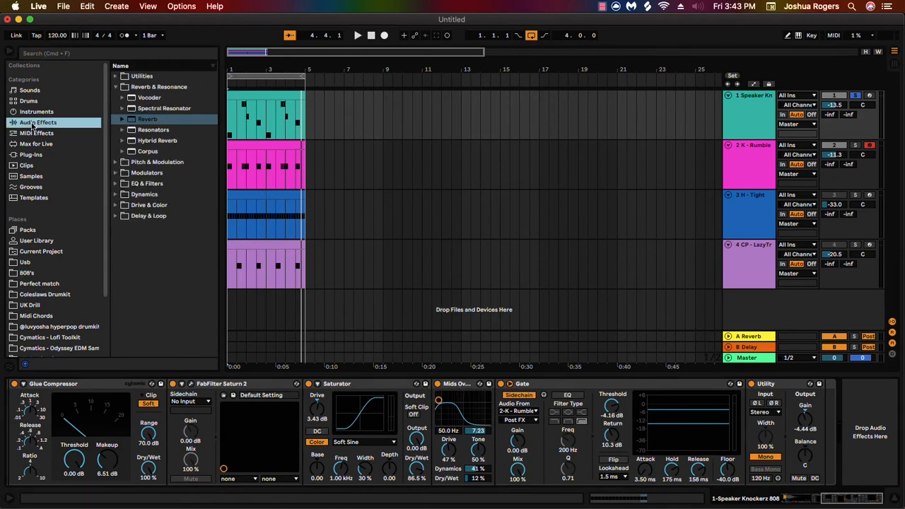
click(115, 205)
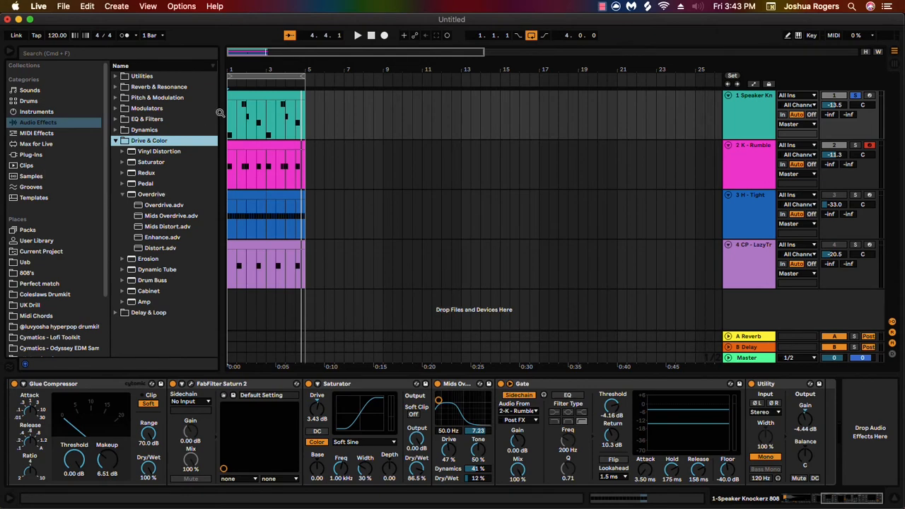
- Choose the 2-K-Rumble kick track as the sidechain source of the 808's Gate
mouse_move(303, 54)
mouse_down()
mouse_move(303, 63)
mouse_move(290, 51)
mouse_up()
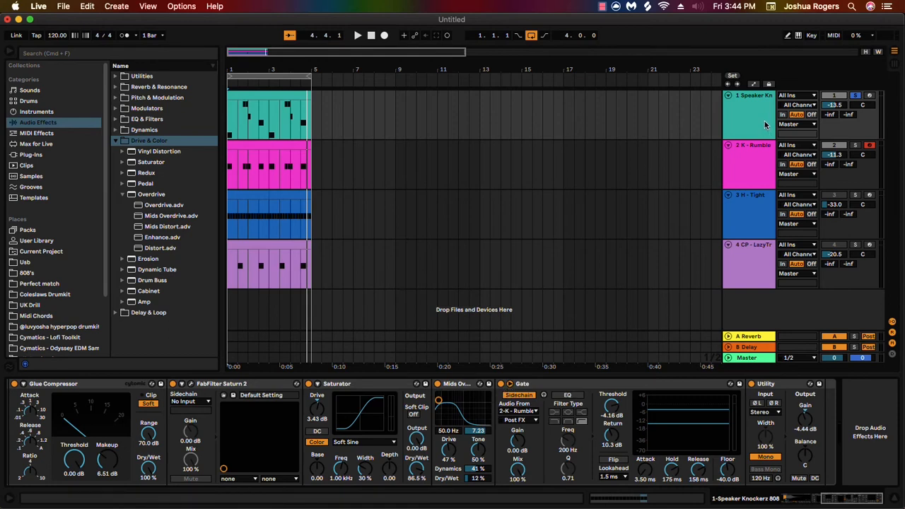
click(523, 413)
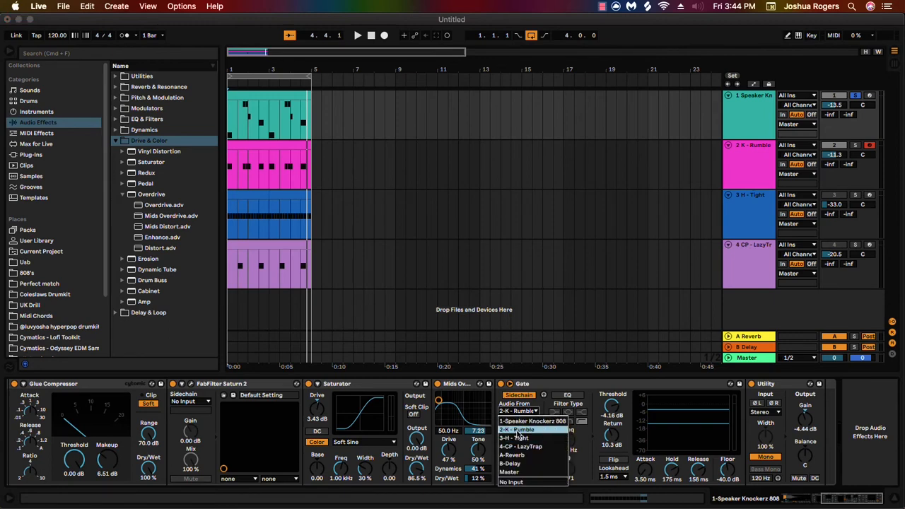
click(517, 430)
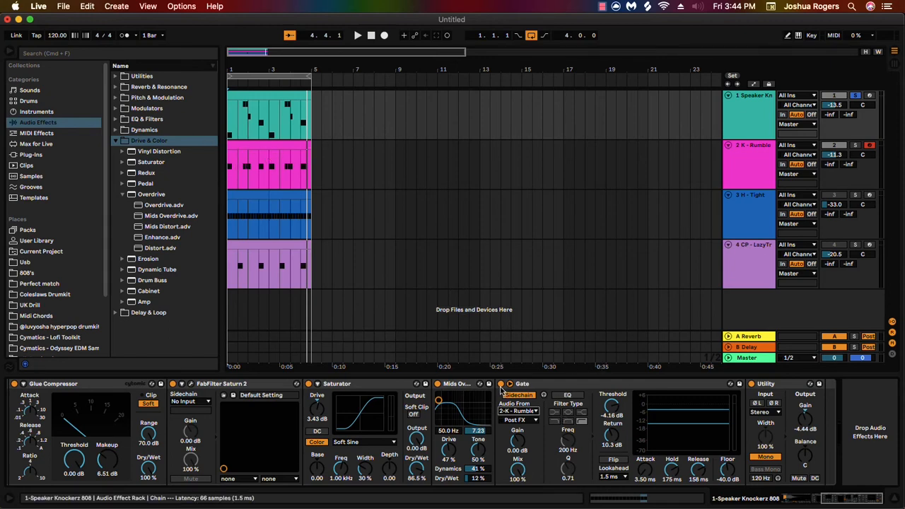
- Unsolo the 808 and compare the mix with its sidechained Gate off and on, leaving the Gate enabled
key(space)
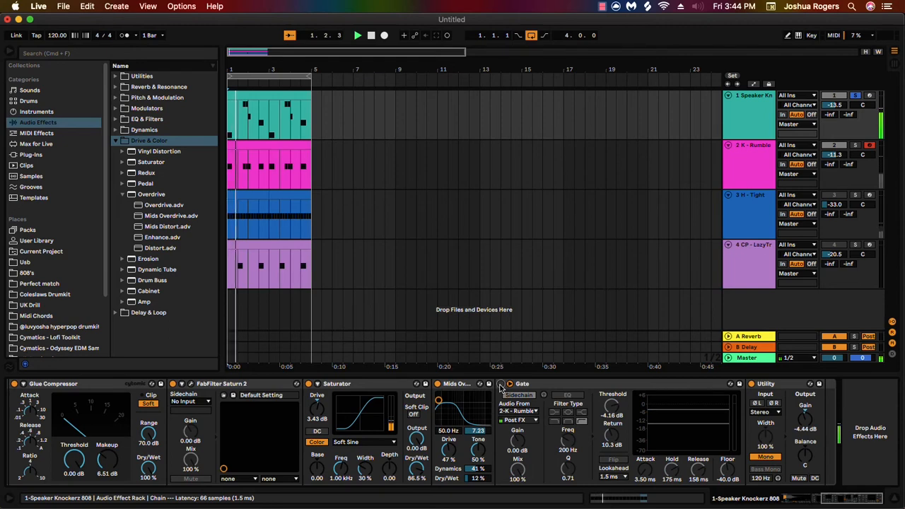
click(855, 96)
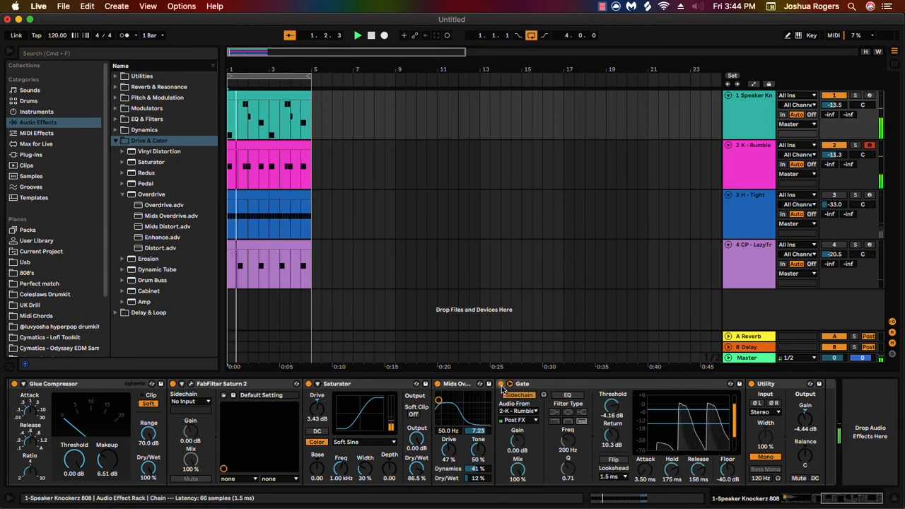
click(501, 385)
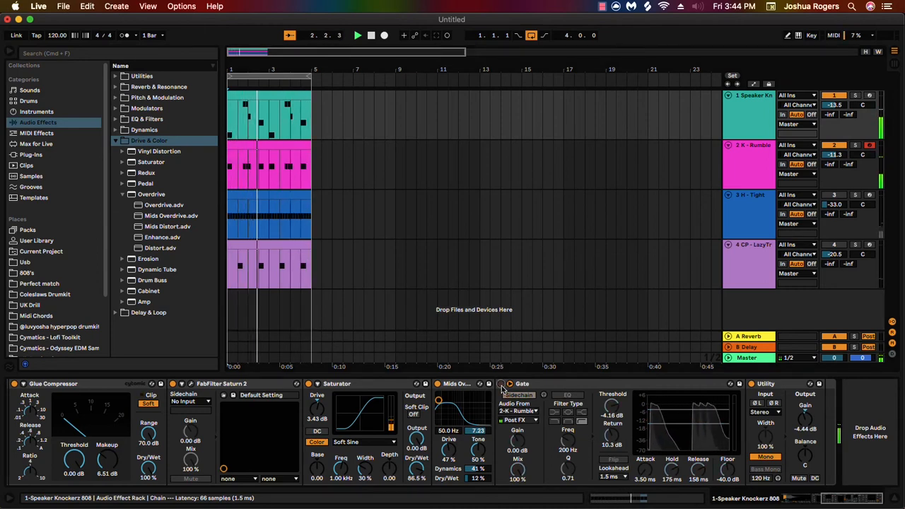
click(501, 385)
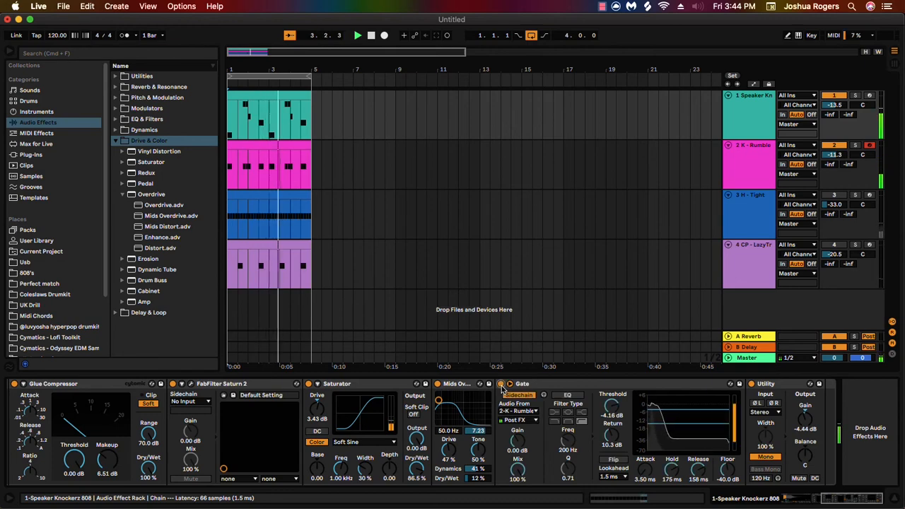
click(501, 384)
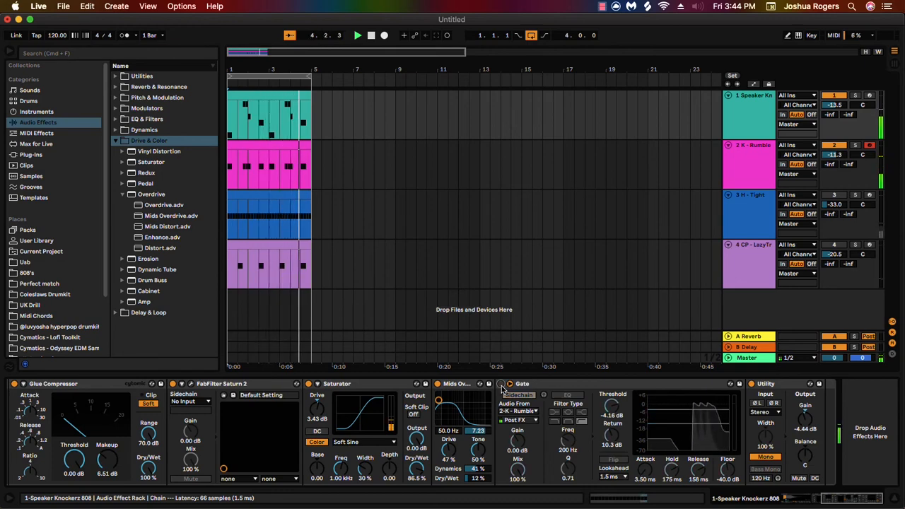
click(501, 385)
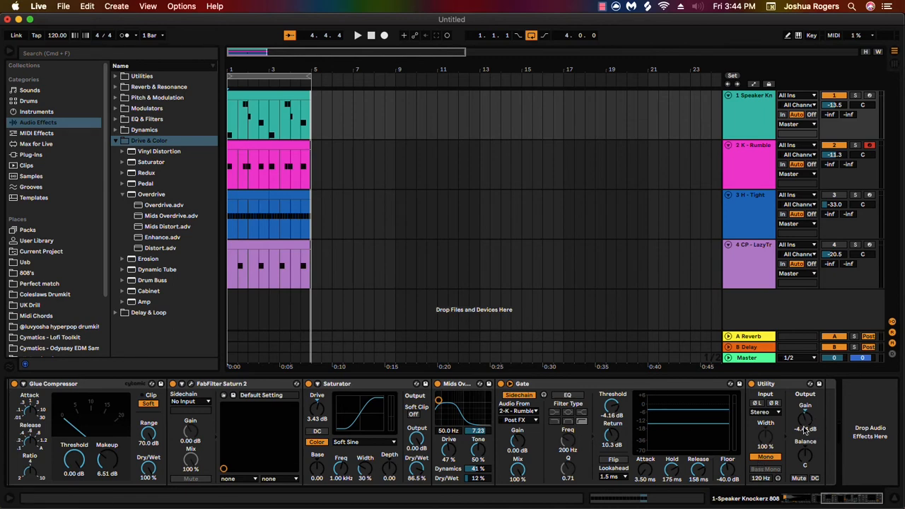
- Compare the mix in Session View with the 808's whole effect rack bypassed and re-enabled
click(893, 67)
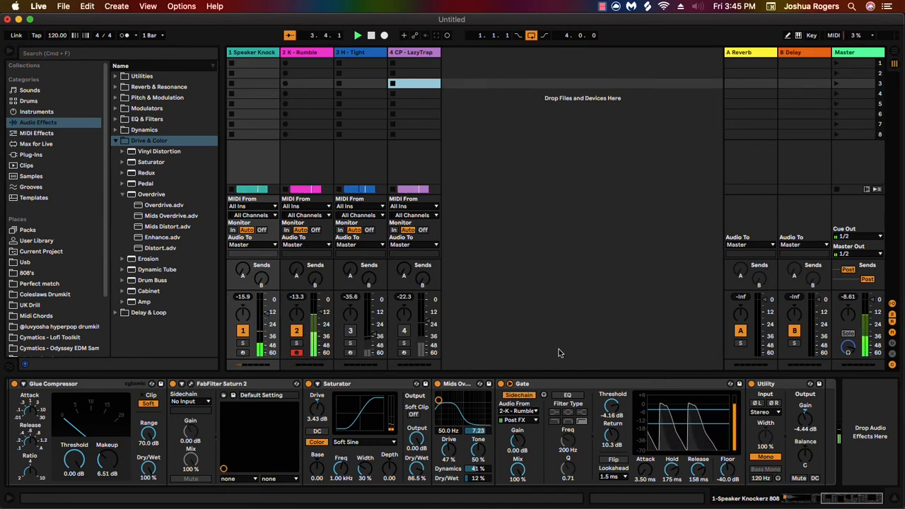
drag(825, 501, 796, 501)
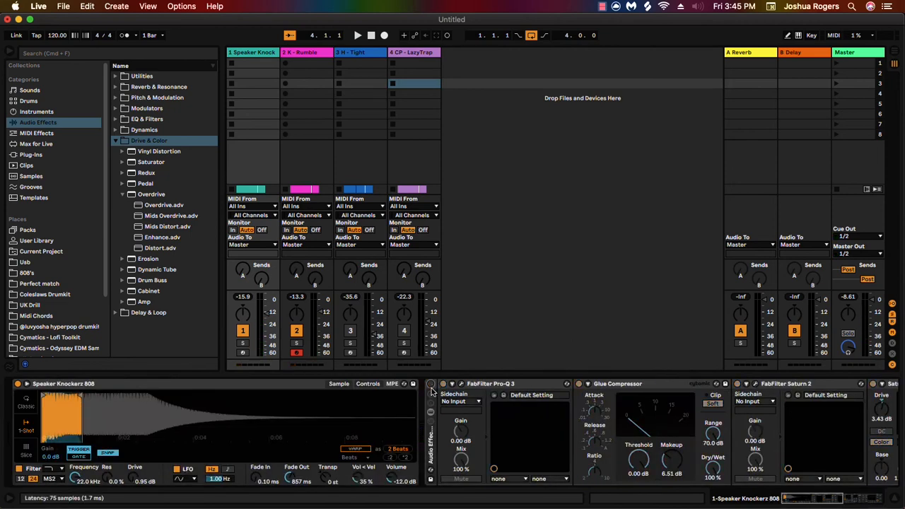
key(space)
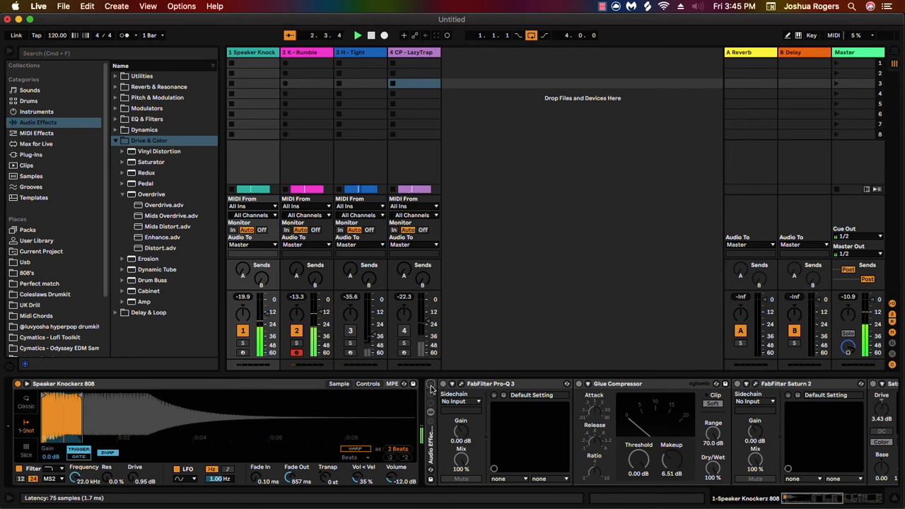
click(431, 386)
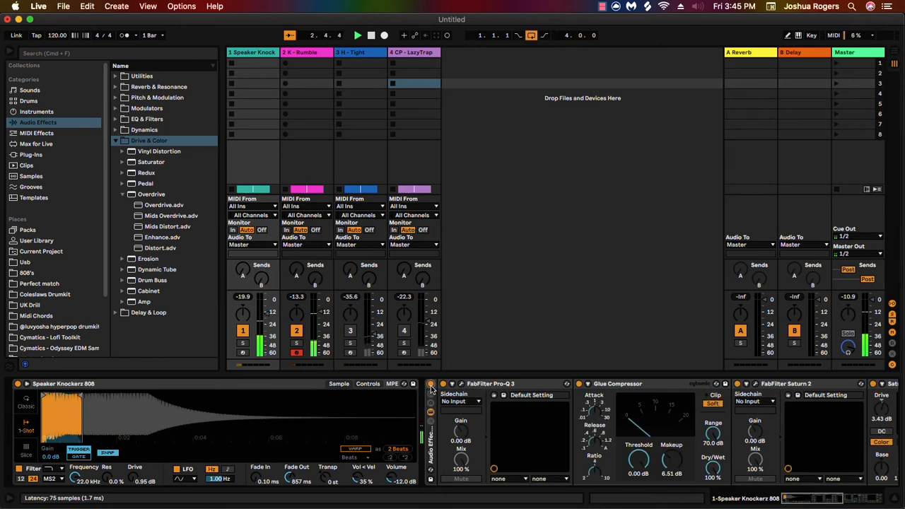
- Examine the low-end bell boost in the FabFilter Pro-Q 3 on the K - Rumble kick track
click(304, 54)
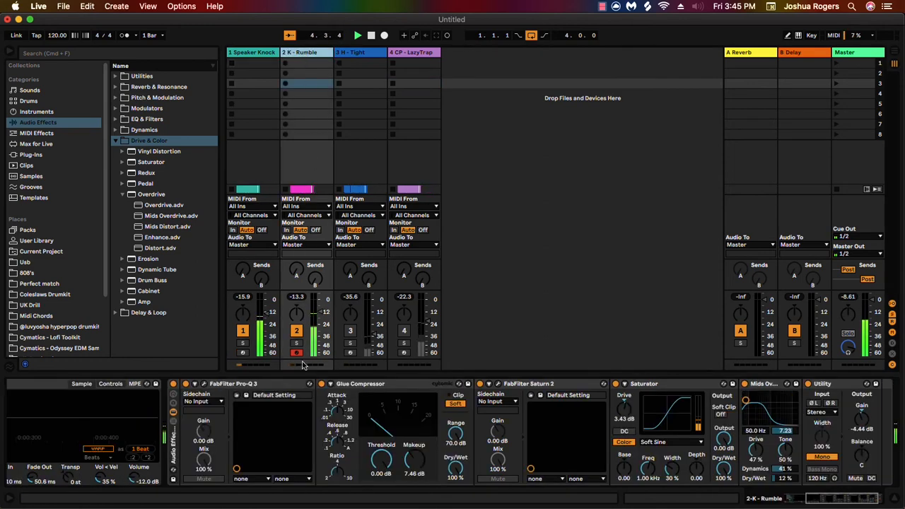
drag(826, 502, 798, 500)
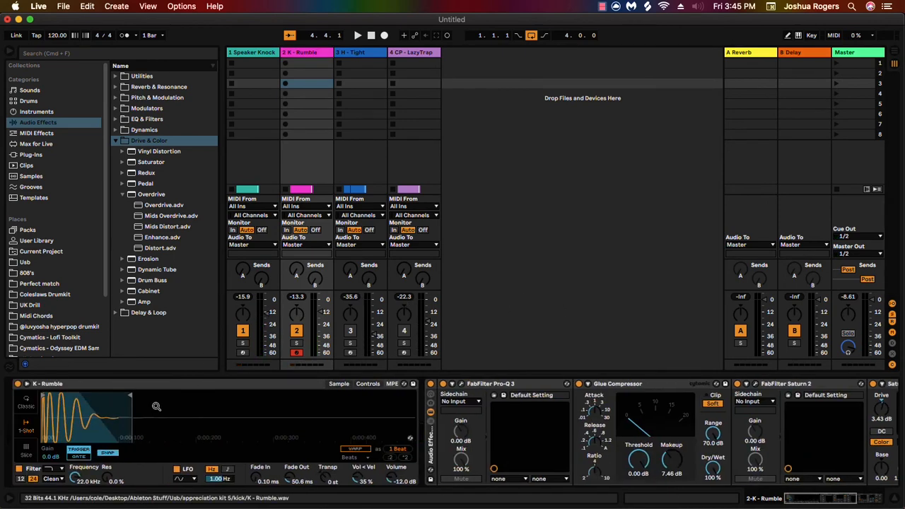
click(462, 384)
mouse_move(150, 160)
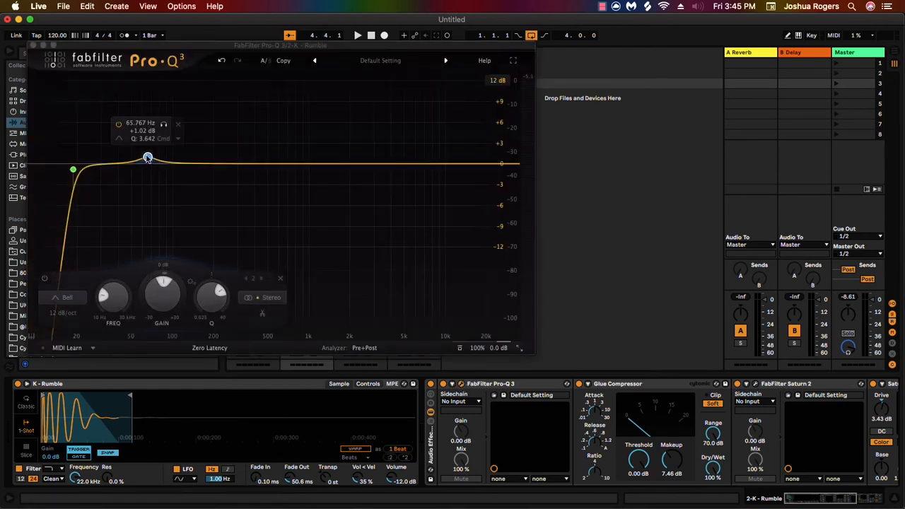
click(33, 46)
- Examine the bell boost in the 808's FabFilter Pro-Q 3 during playback for comparison with the kick
click(260, 53)
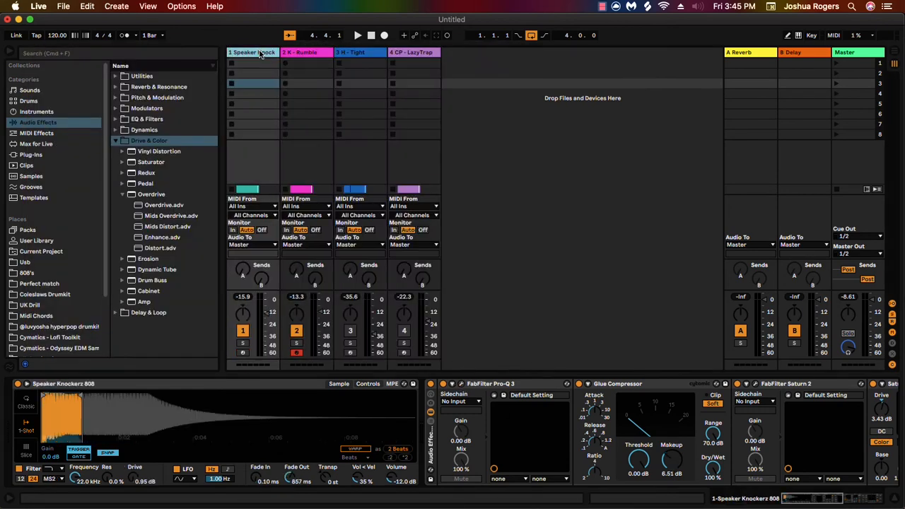
click(462, 384)
mouse_move(115, 159)
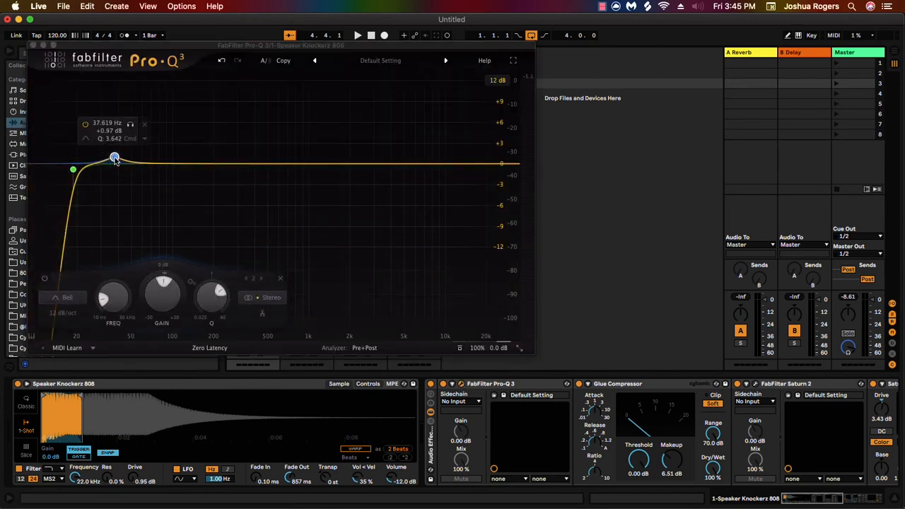
key(space)
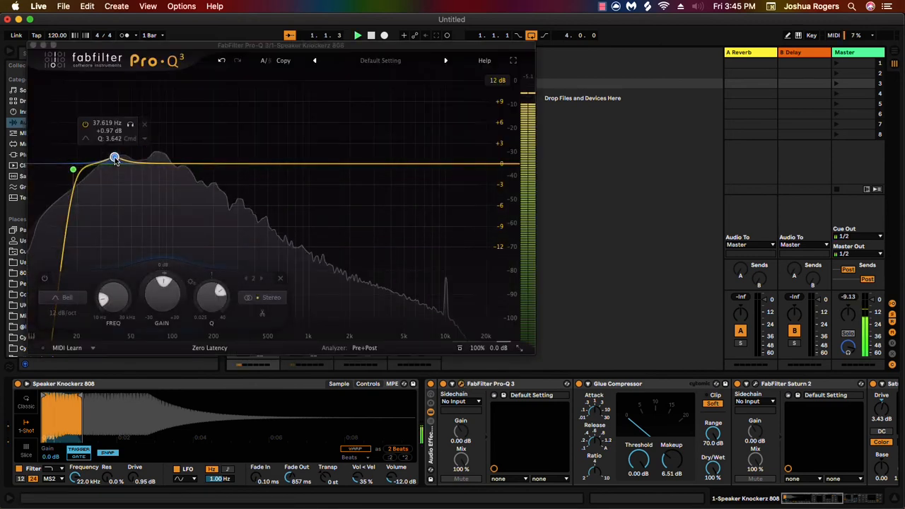
click(34, 45)
- Recheck the kick's Pro-Q 3 boost against its spectrum during playback and hide the plug-in window
click(307, 83)
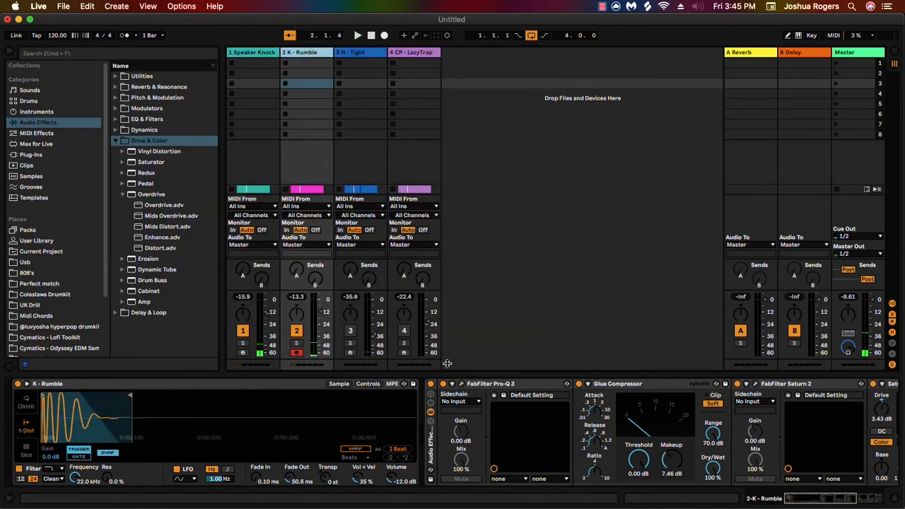
click(461, 384)
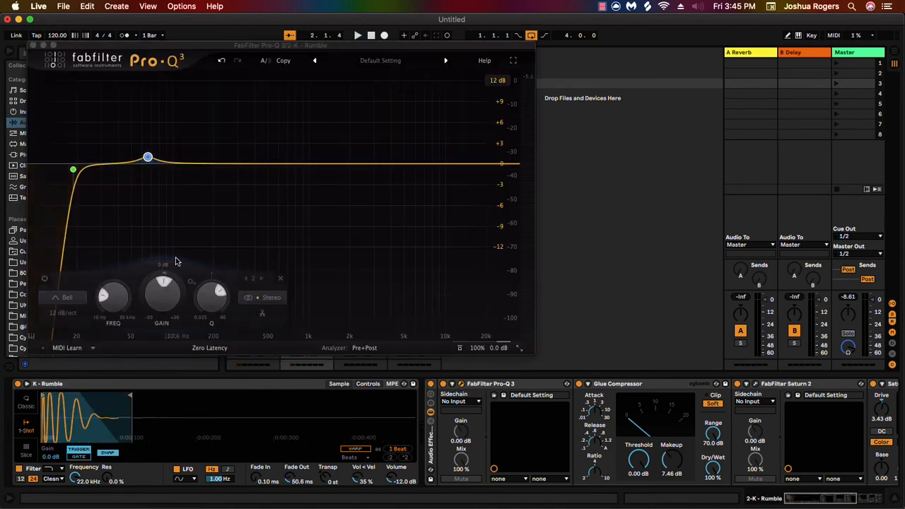
mouse_move(135, 180)
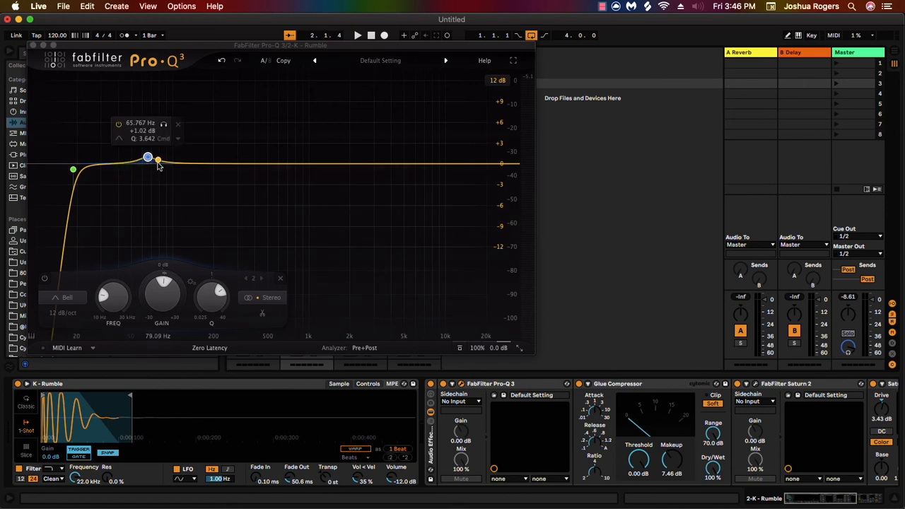
key(space)
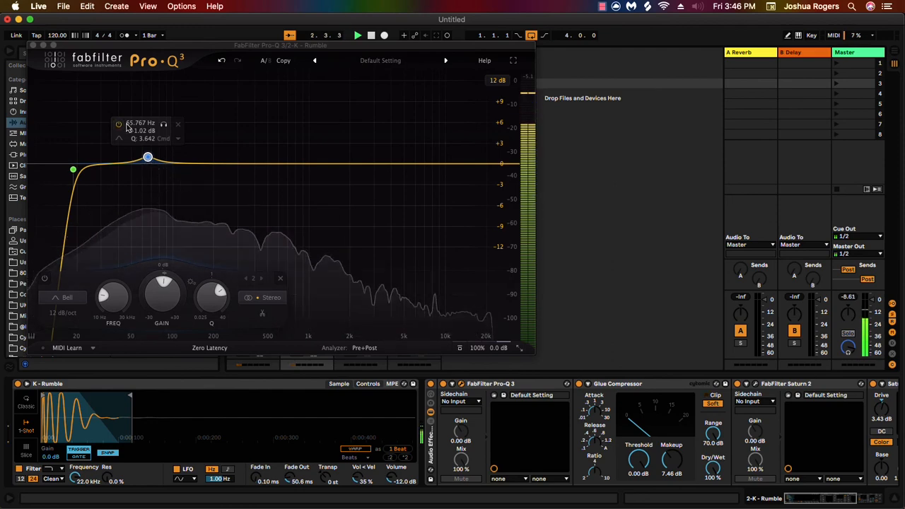
key(alt+super+p)
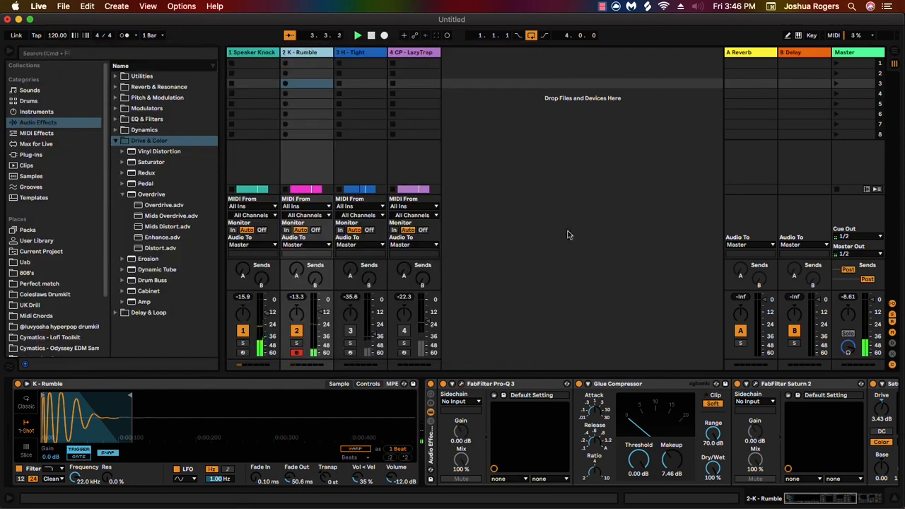
- Examine the kick's effect chain from Glue Compressor to Utility while listening to the mix, and stop playback
scroll(807, 504, right, 10)
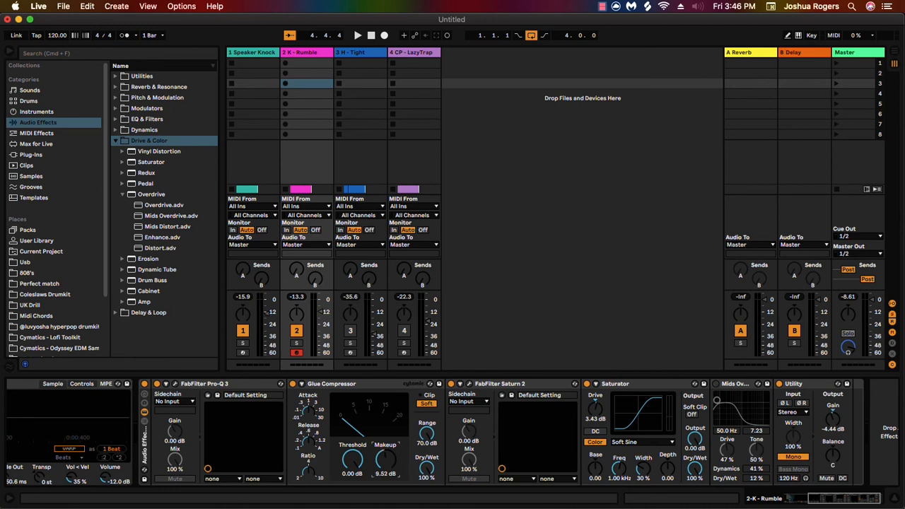
key(space)
drag(842, 499, 783, 499)
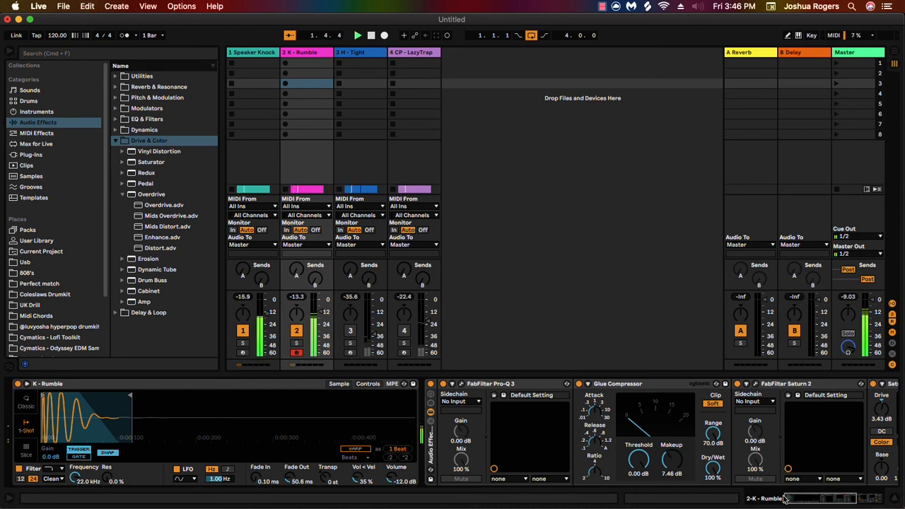
drag(808, 499, 837, 499)
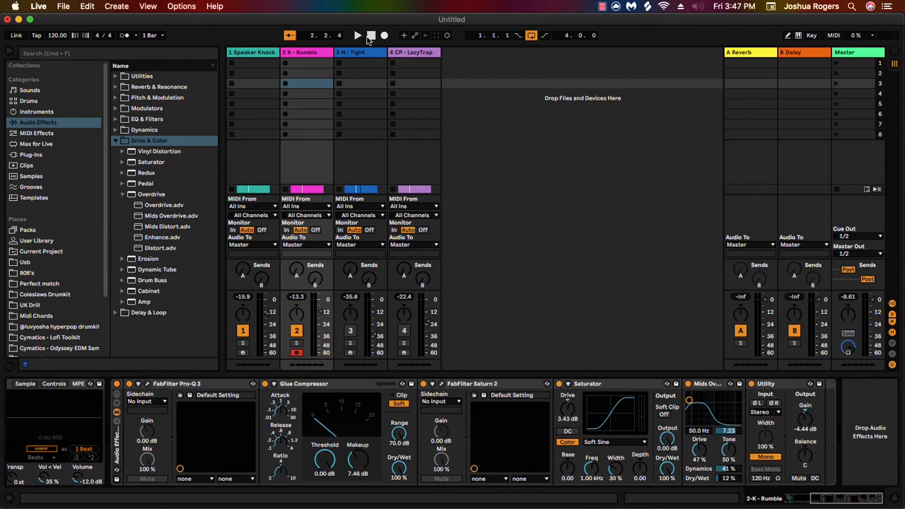
click(372, 36)
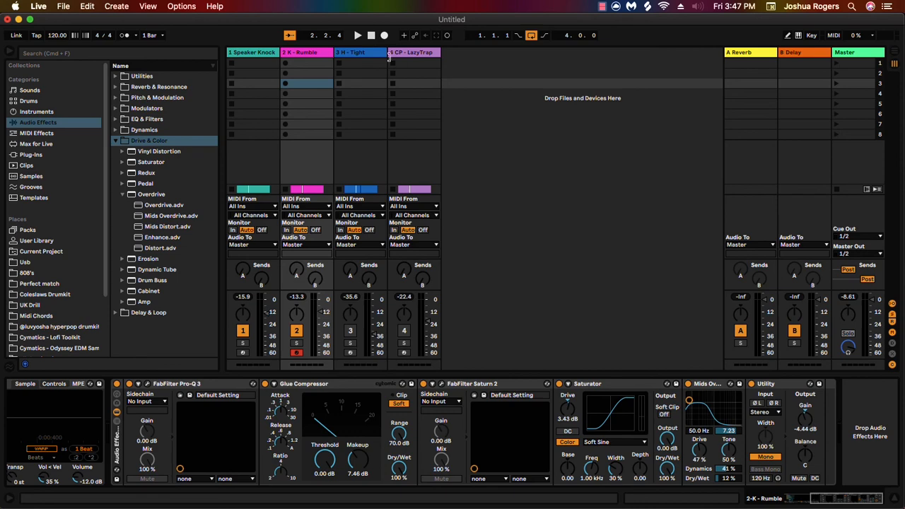